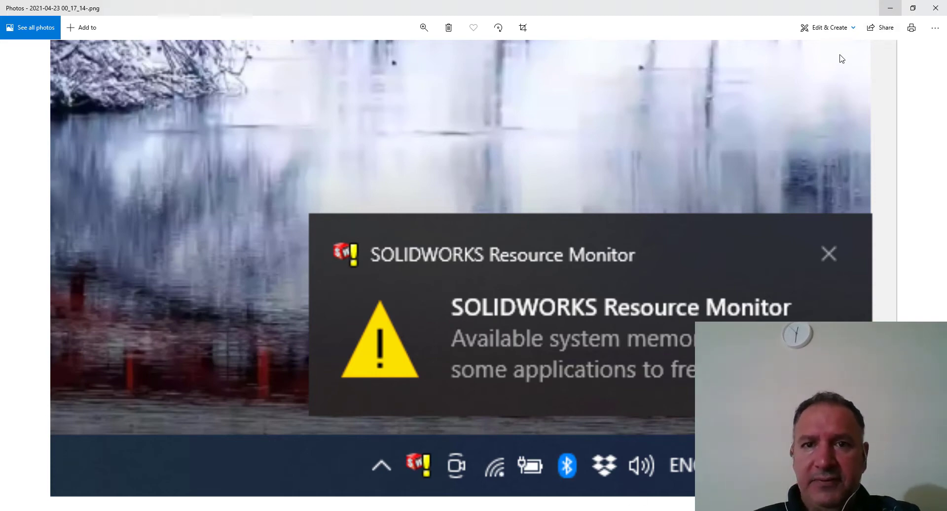
- Switch to the browser and review the YouTube video on SOLIDWORKS resources running low, including its description, alongside the SolidWorks Error resolve PDF
{"action": "key", "text": "alt+Tab"}
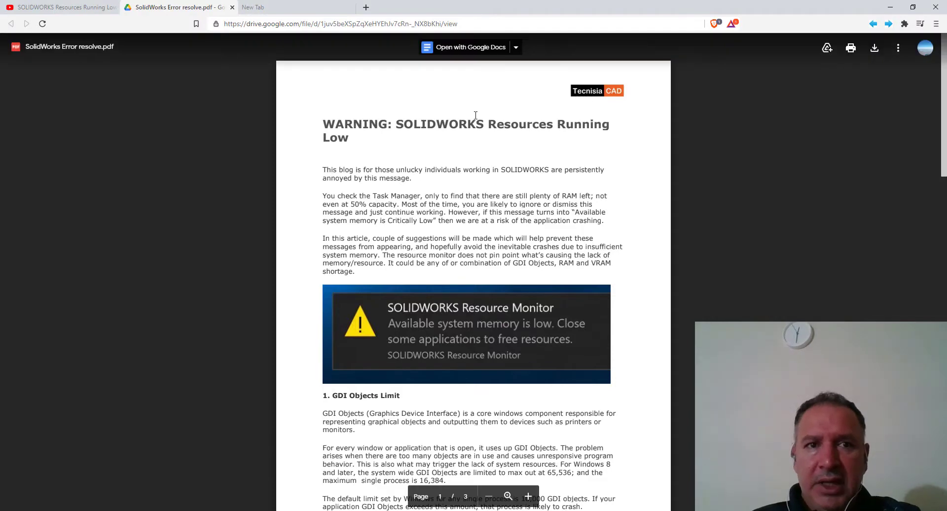
{"action": "left_click", "coordinate": [47, 8]}
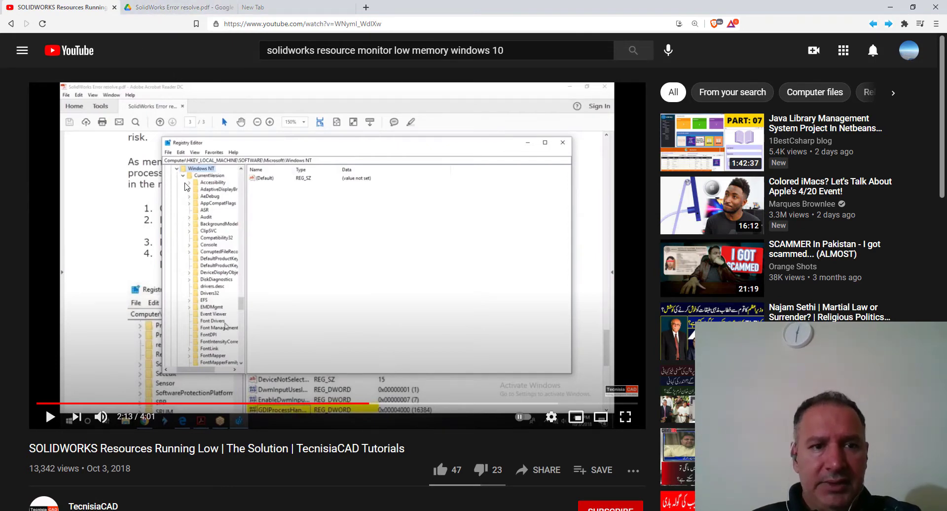
{"action": "left_click", "coordinate": [168, 7]}
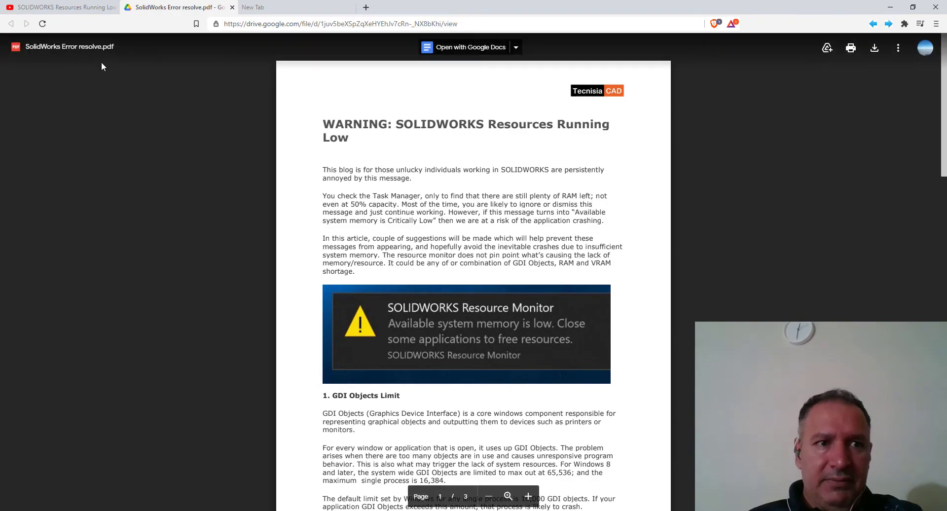
{"action": "left_click", "coordinate": [61, 7]}
{"action": "scroll", "coordinate": [556, 388], "scroll_direction": "down", "scroll_amount": 7}
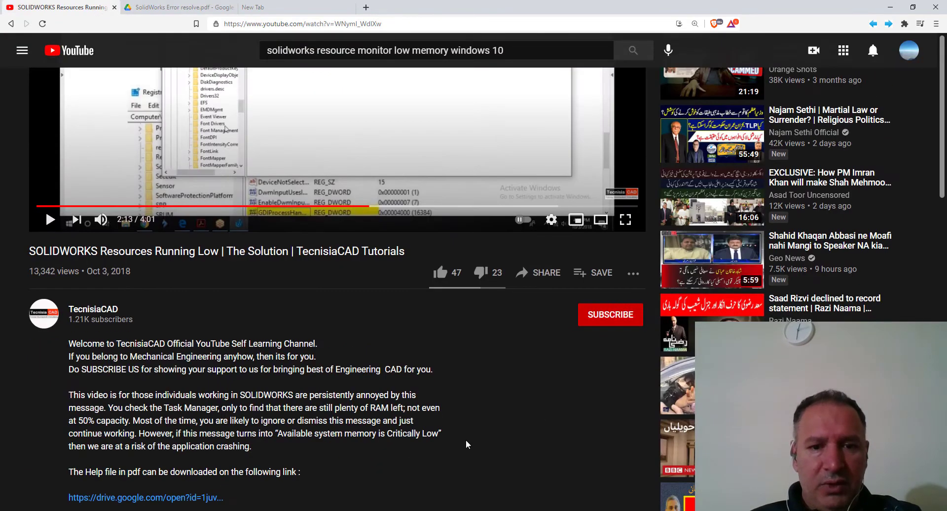
{"action": "scroll", "coordinate": [344, 329], "scroll_direction": "up", "scroll_amount": 7}
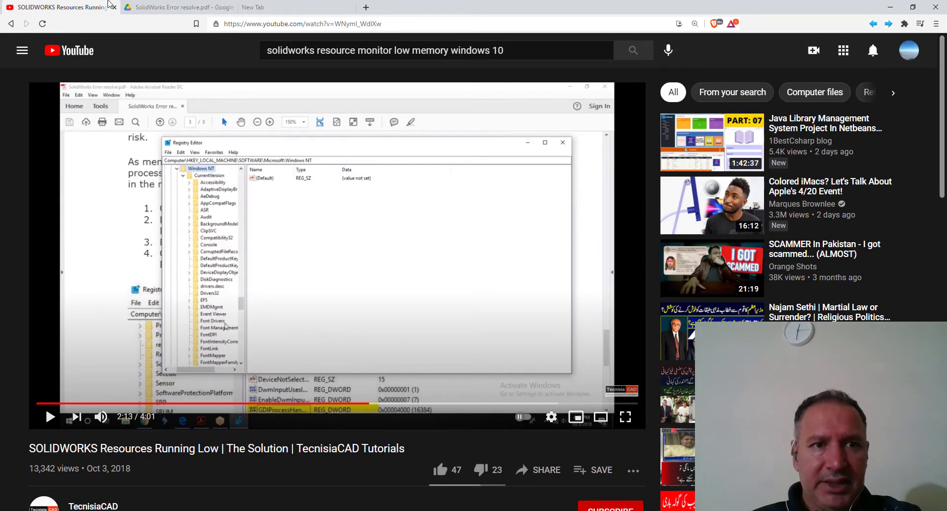
{"action": "left_click", "coordinate": [170, 9]}
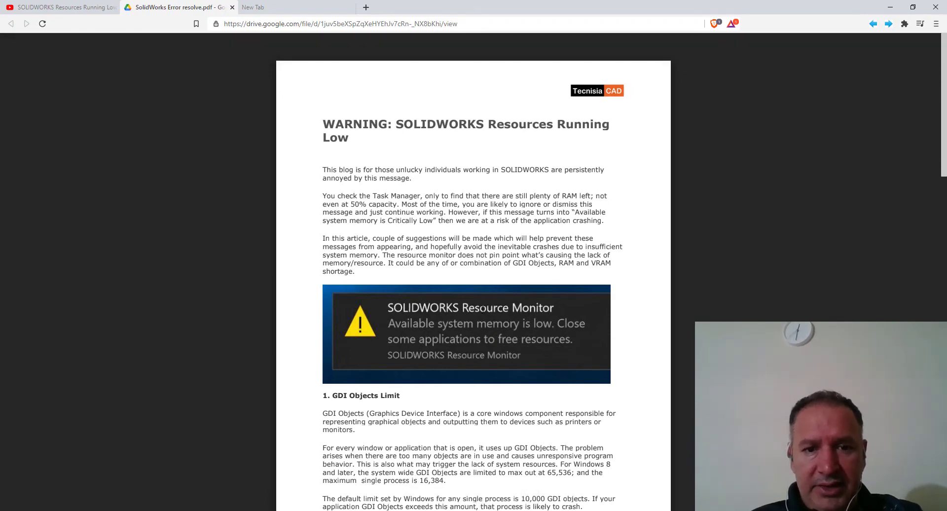
- Read the PDF from the GDI Objects Limit section through the Task Manager instructions to the suggested registry solution, returning to the first page
{"action": "scroll", "coordinate": [483, 309], "scroll_direction": "down", "scroll_amount": 6}
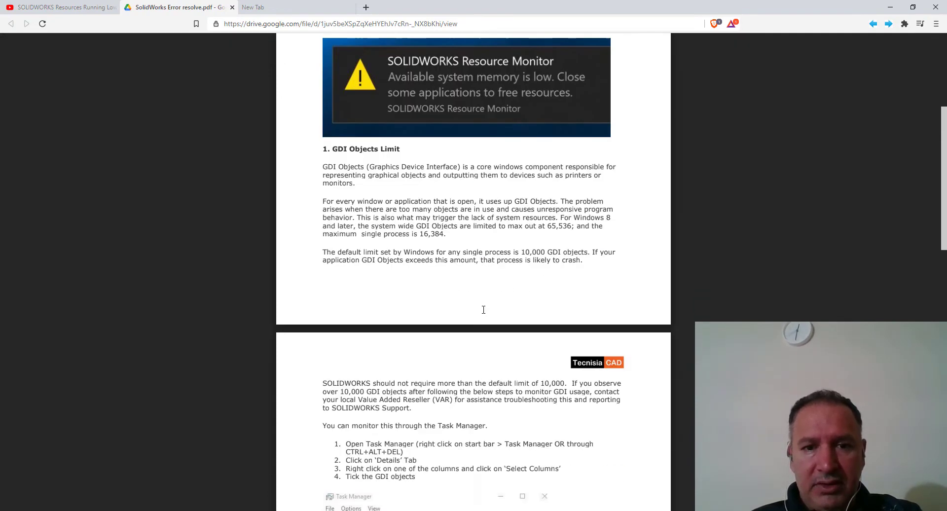
{"action": "scroll", "coordinate": [484, 310], "scroll_direction": "down", "scroll_amount": 5}
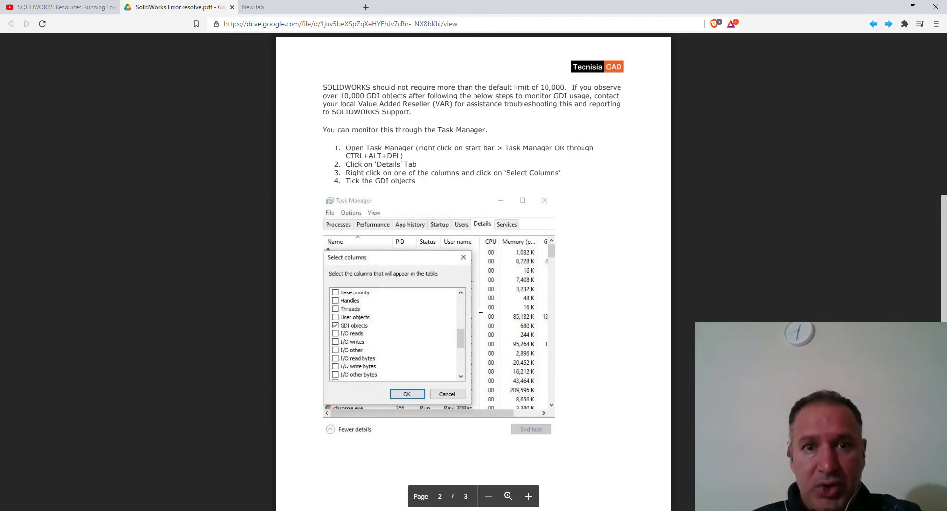
{"action": "scroll", "coordinate": [523, 312], "scroll_direction": "down", "scroll_amount": 3}
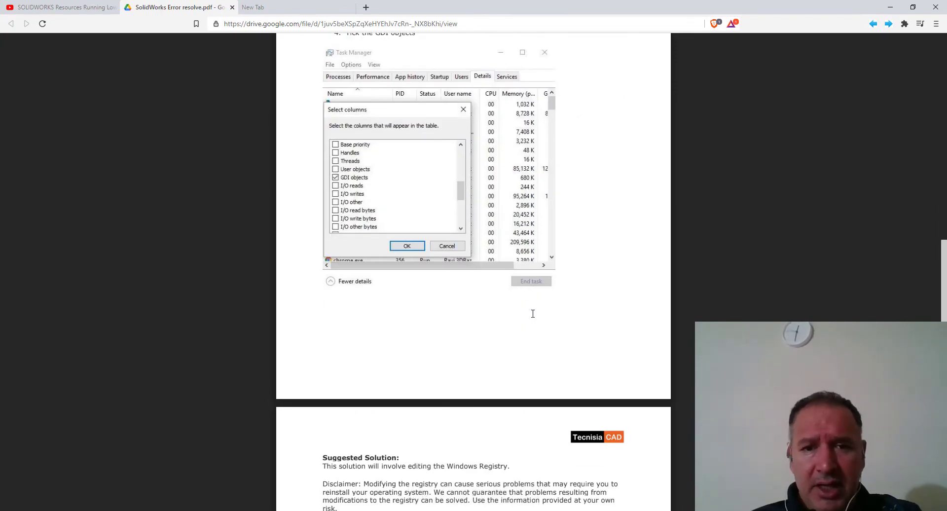
{"action": "scroll", "coordinate": [506, 362], "scroll_direction": "down", "scroll_amount": 4}
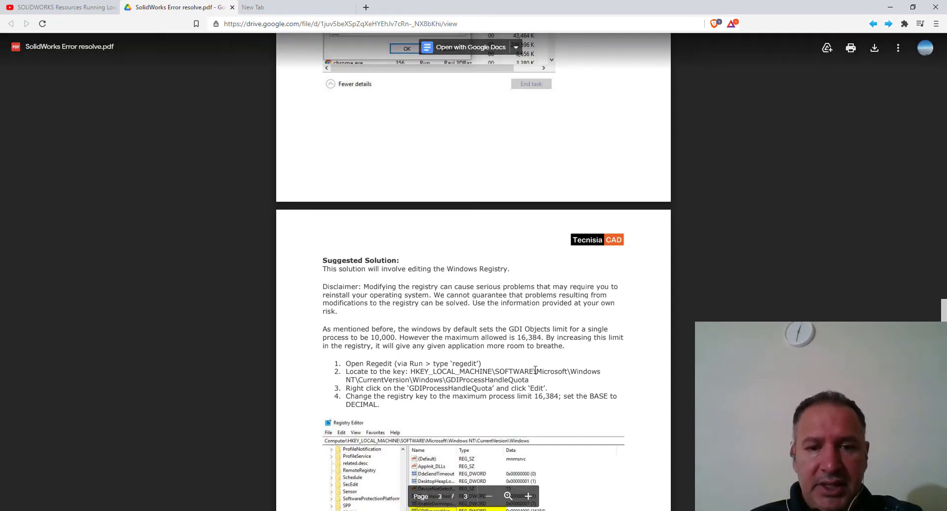
{"action": "scroll", "coordinate": [541, 370], "scroll_direction": "up", "scroll_amount": 20}
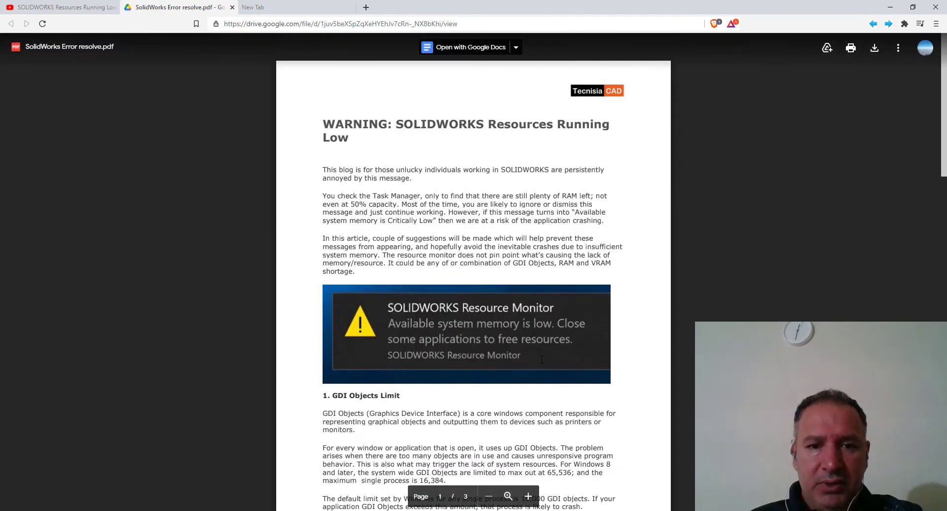
{"action": "scroll", "coordinate": [541, 360], "scroll_direction": "down", "scroll_amount": 6}
{"action": "scroll", "coordinate": [556, 355], "scroll_direction": "up", "scroll_amount": 4}
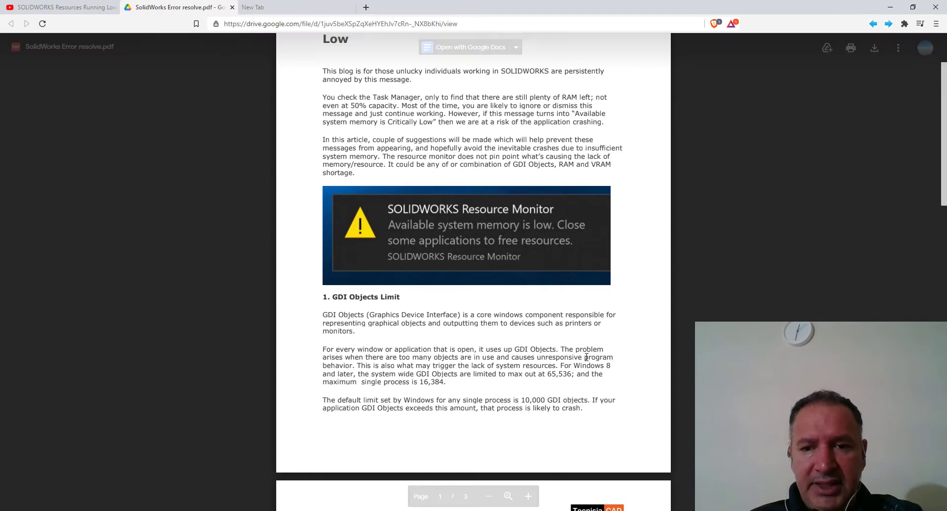
- Open Task Manager and examine the system's memory performance
{"action": "right_click", "coordinate": [755, 510]}
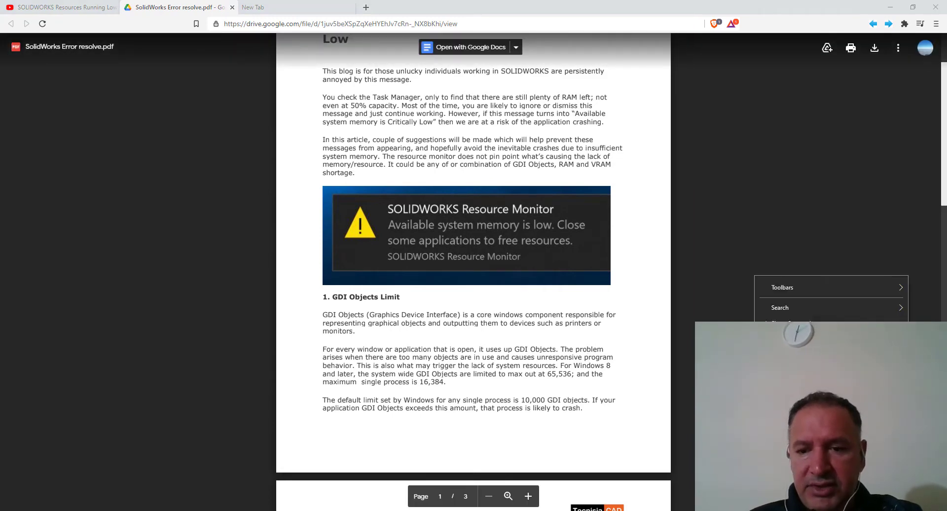
{"action": "key", "text": "Escape"}
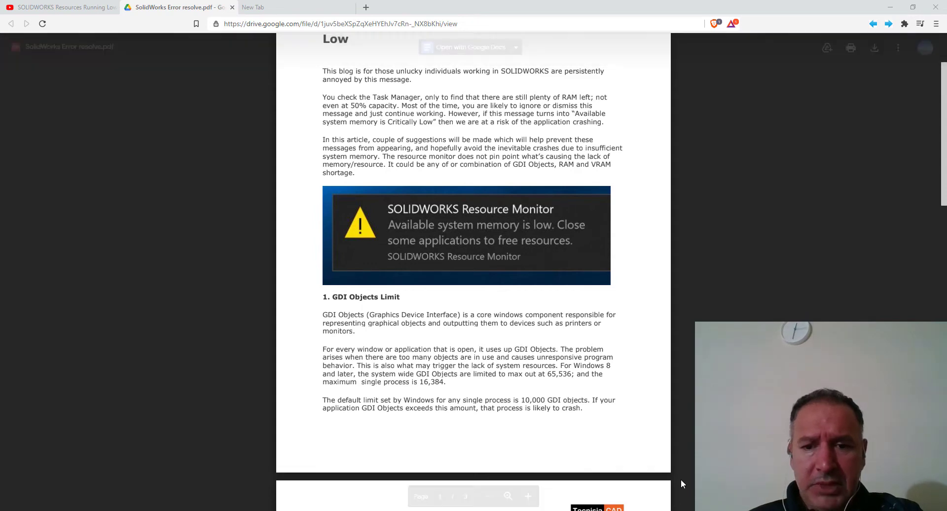
{"action": "key", "text": "ctrl+shift+Escape"}
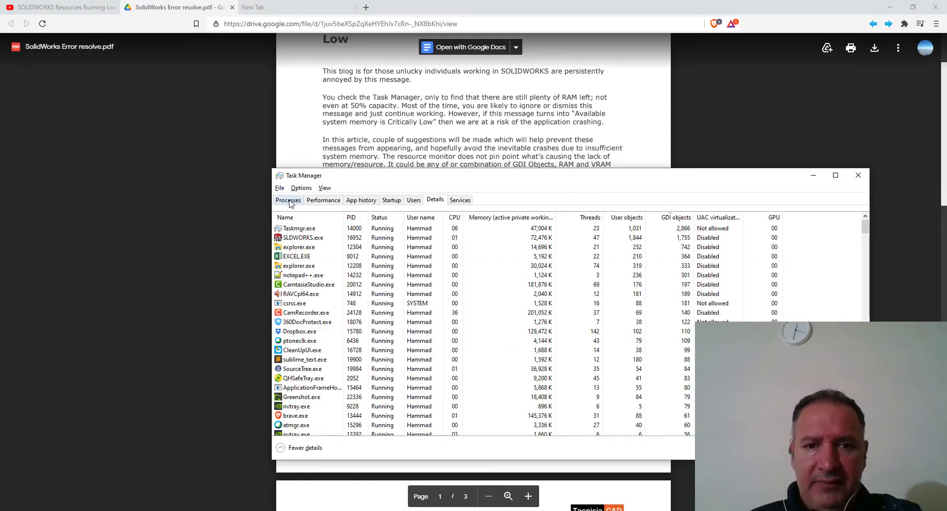
{"action": "left_click", "coordinate": [324, 200]}
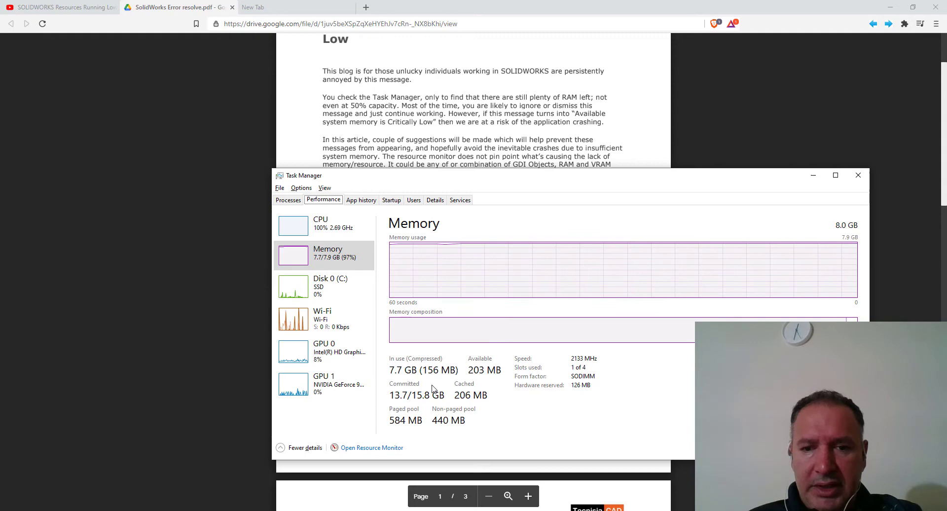
- Examine the memory use of the running processes and expand the SOLIDWORKS 2017 group
{"action": "left_click", "coordinate": [293, 202]}
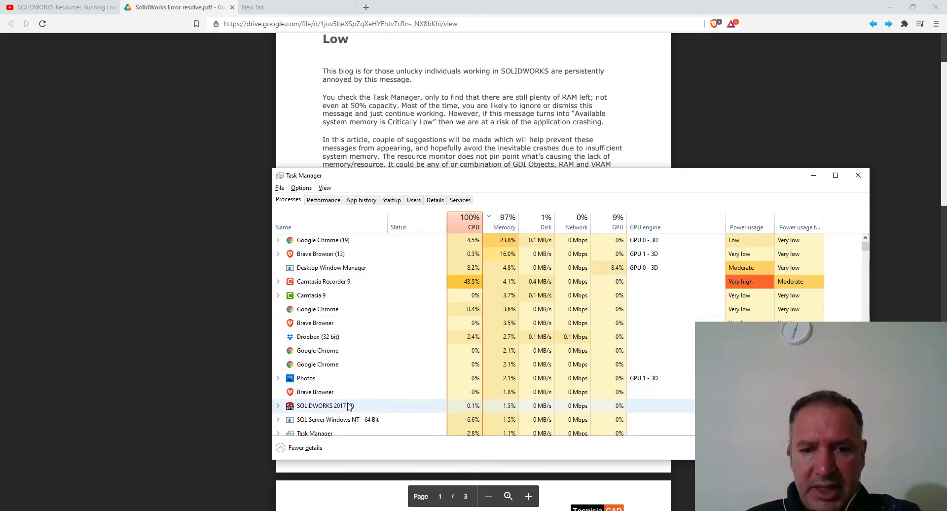
{"action": "left_click", "coordinate": [498, 407]}
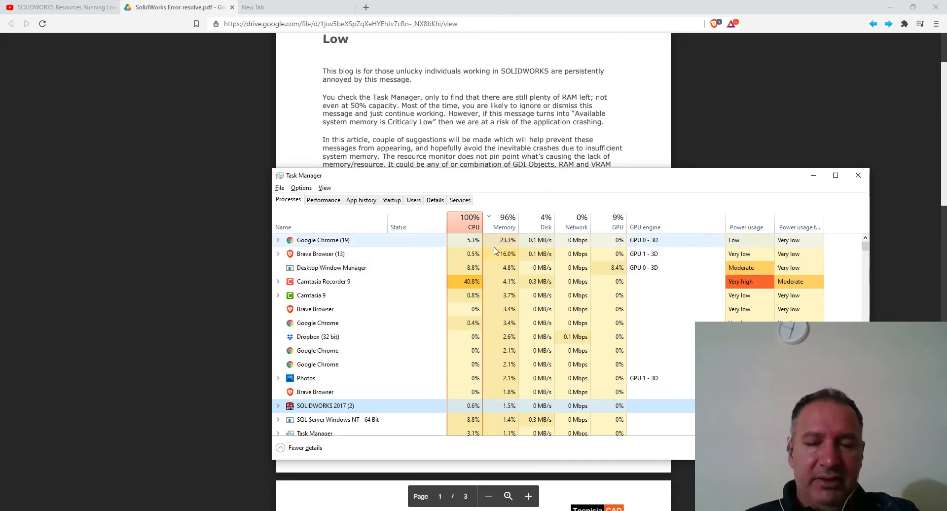
{"action": "double_click", "coordinate": [367, 408]}
{"action": "scroll", "coordinate": [368, 402], "scroll_direction": "down", "scroll_amount": 1}
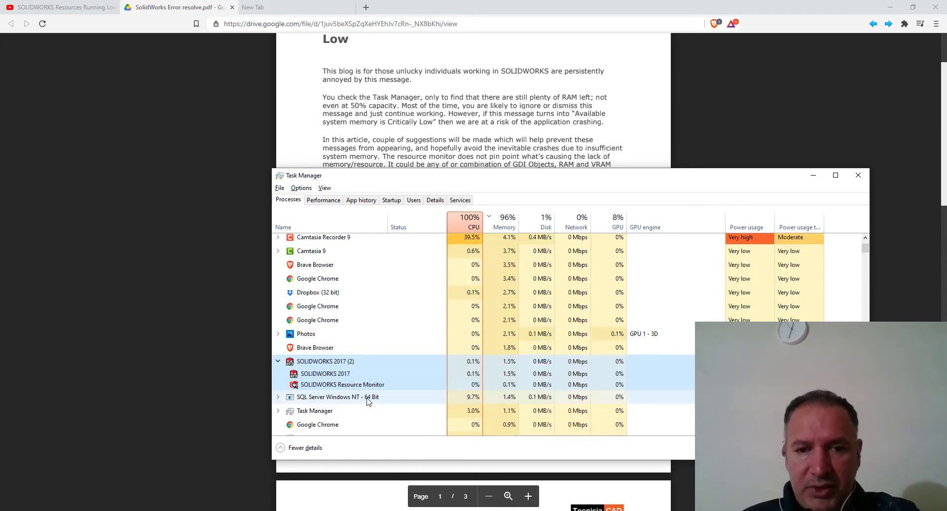
- Jump from the SOLIDWORKS Resource Monitor process to its entry in the detailed process list
{"action": "left_click", "coordinate": [340, 386]}
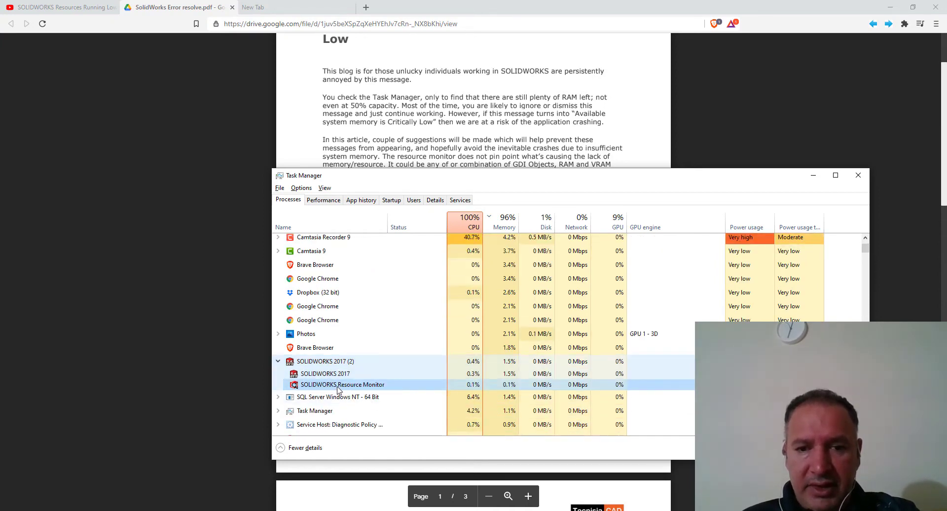
{"action": "right_click", "coordinate": [338, 390]}
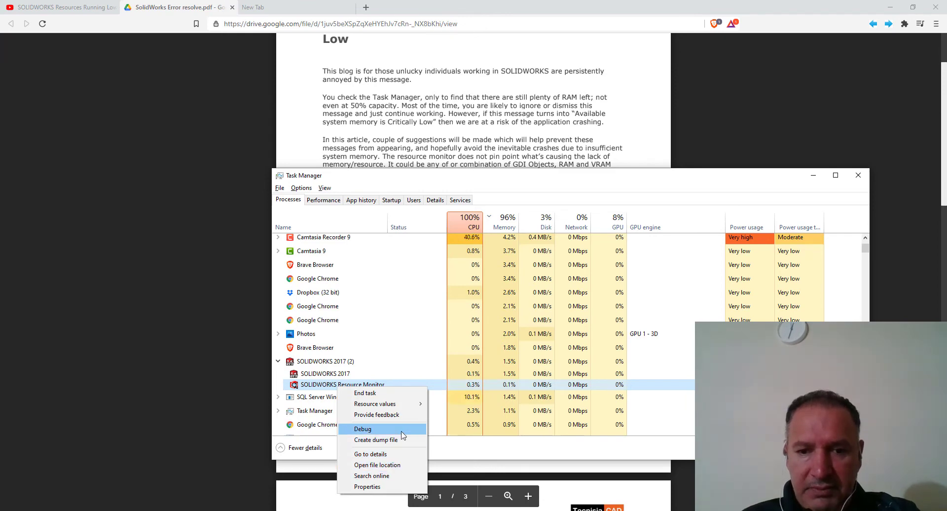
{"action": "mouse_move", "coordinate": [402, 409]}
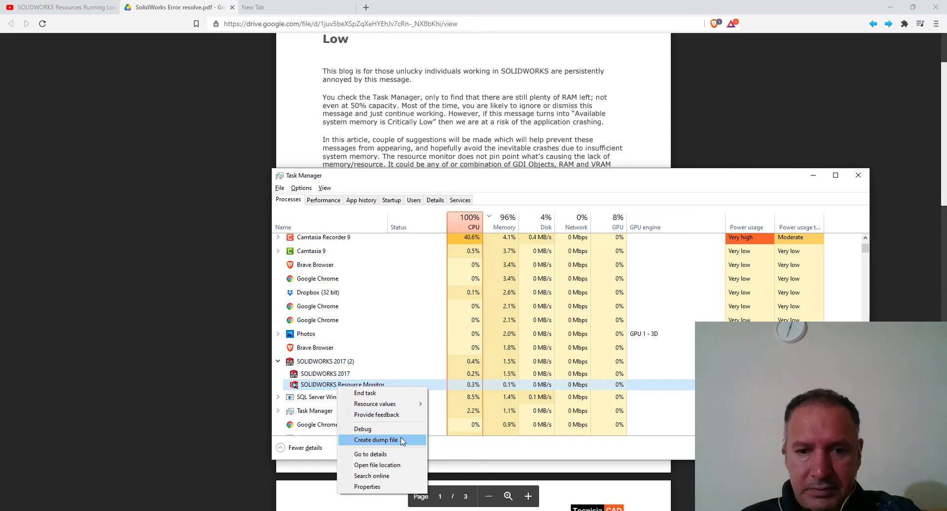
{"action": "left_click", "coordinate": [402, 455]}
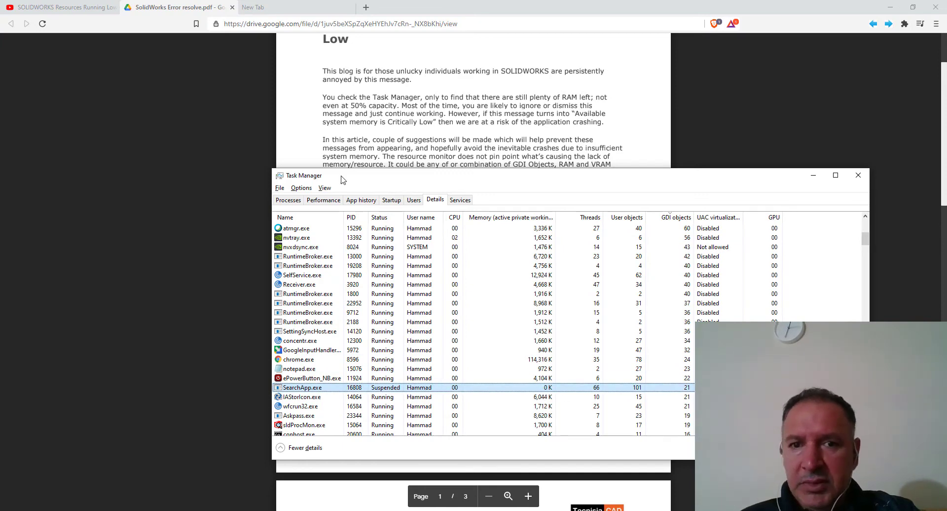
- Return to the grouped process overview and expand SOLIDWORKS 2017 to show its child processes
{"action": "left_click", "coordinate": [288, 201]}
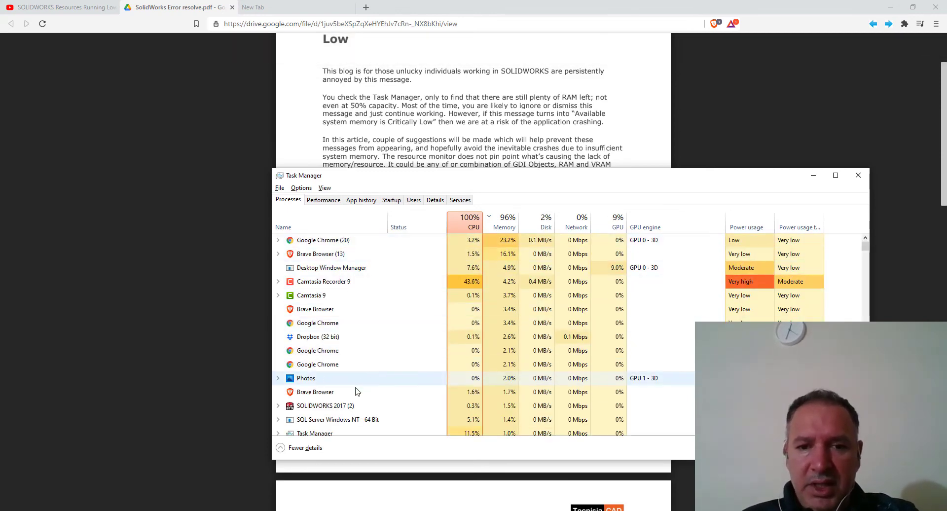
{"action": "left_click", "coordinate": [279, 407]}
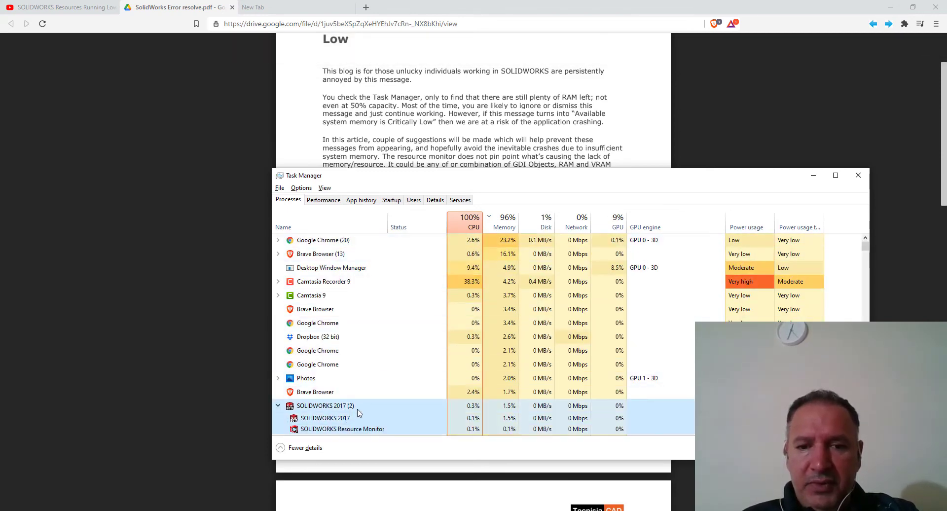
{"action": "scroll", "coordinate": [358, 410], "scroll_direction": "down", "scroll_amount": 1}
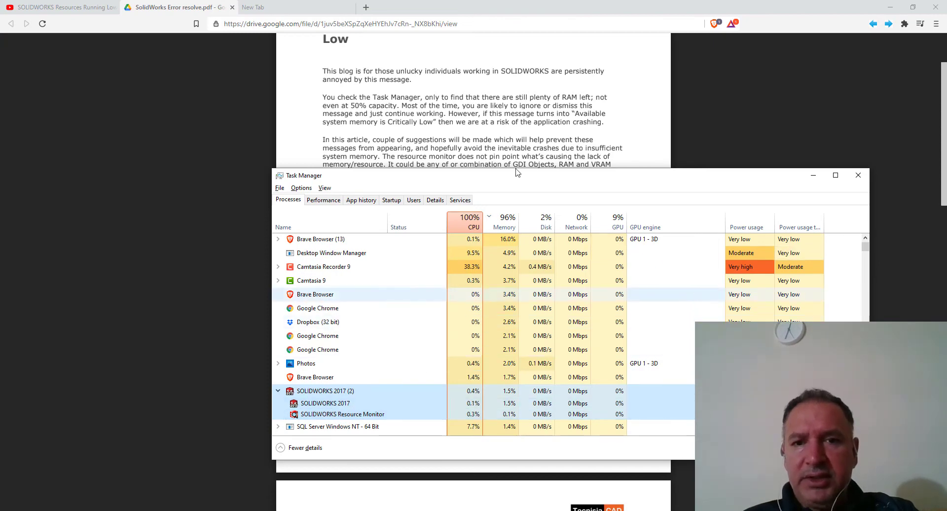
- Look back at the low-resources warning section of the PDF and return to Task Manager
{"action": "left_click", "coordinate": [481, 116]}
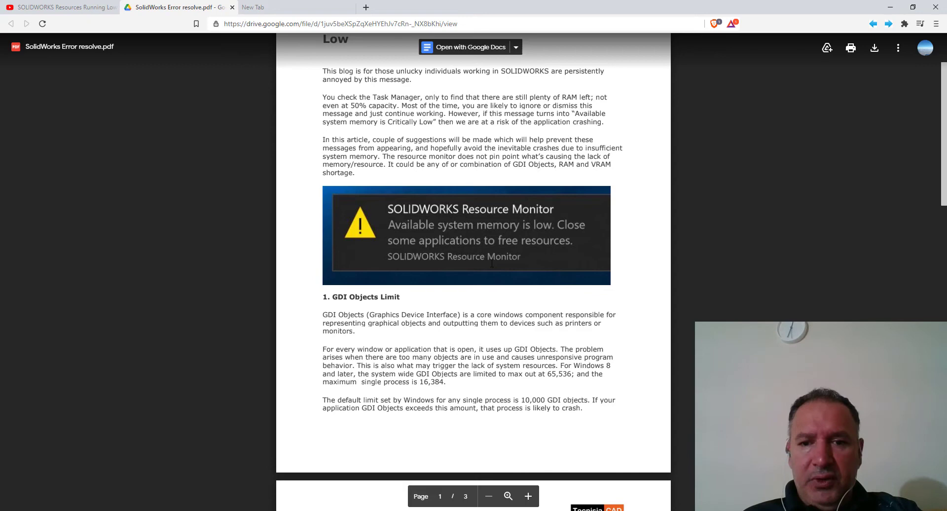
{"action": "scroll", "coordinate": [492, 225], "scroll_direction": "up", "scroll_amount": 1}
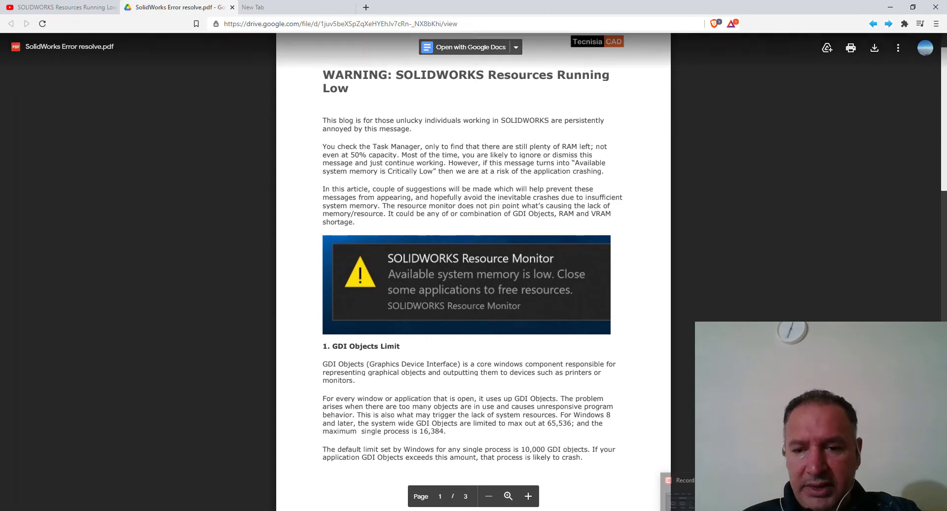
{"action": "key", "text": "alt+Tab"}
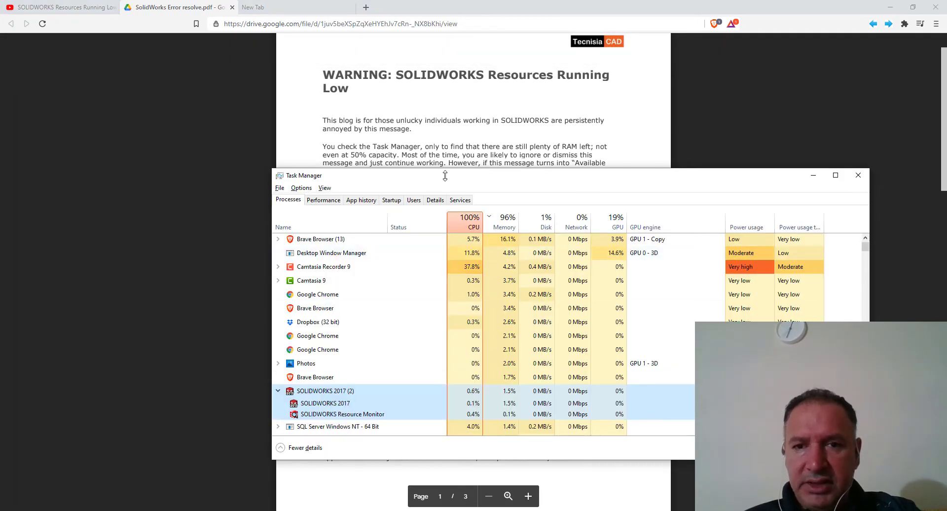
- Check the GDI objects option in the details list's column selection without changing it, and select SLDWORKS.exe to examine its GDI object usage
{"action": "left_click", "coordinate": [434, 200]}
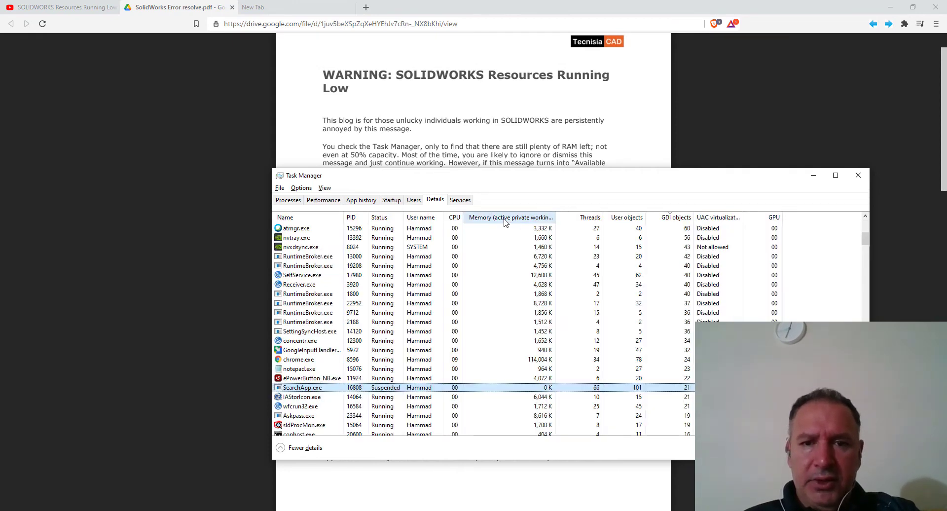
{"action": "right_click", "coordinate": [505, 221]}
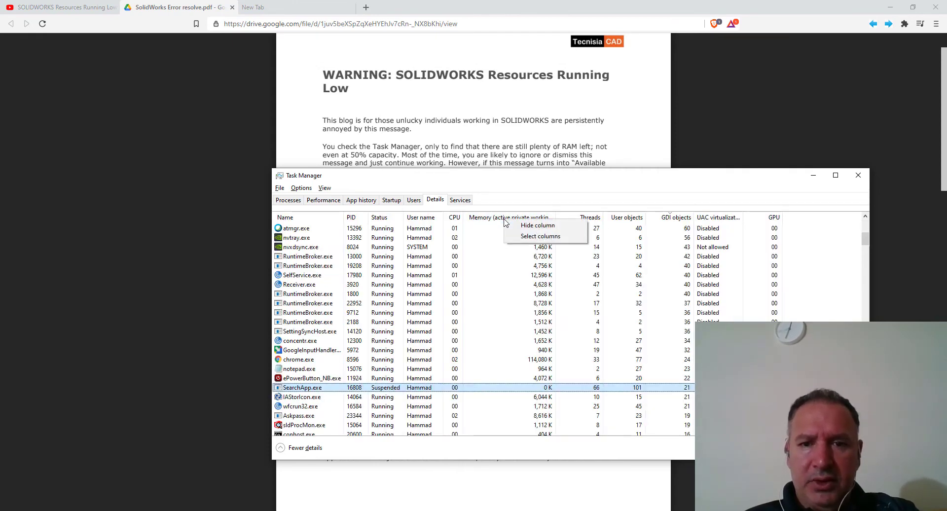
{"action": "left_click", "coordinate": [539, 239]}
{"action": "left_click_drag", "start_coordinate": [452, 291], "coordinate": [455, 327]}
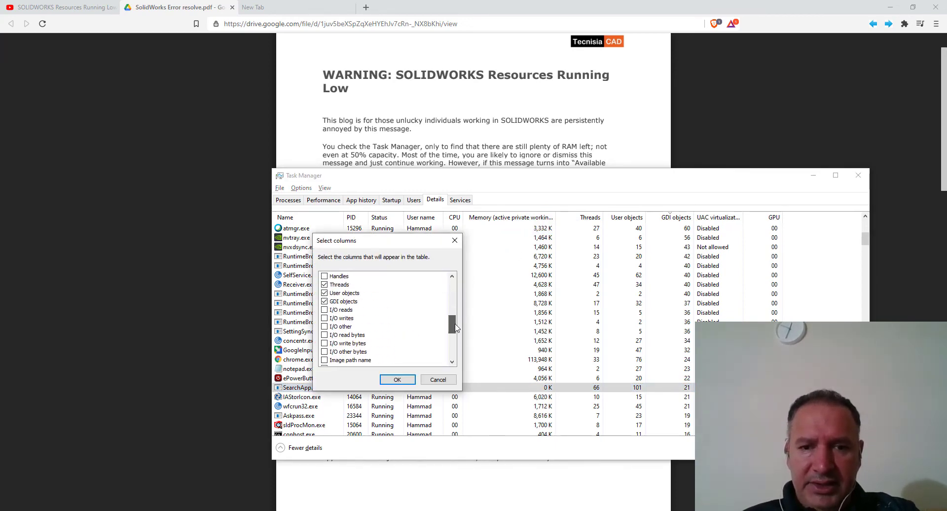
{"action": "left_click", "coordinate": [359, 302]}
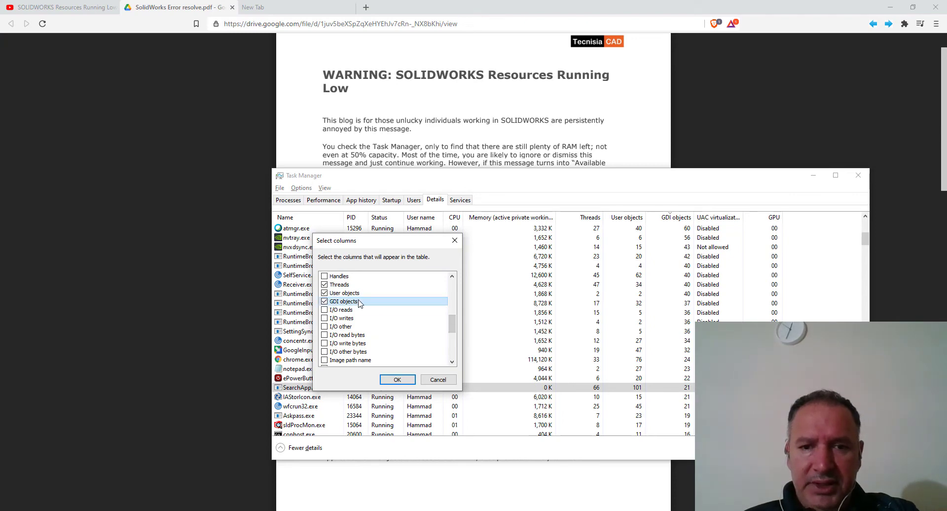
{"action": "left_click", "coordinate": [438, 380]}
{"action": "left_click_drag", "start_coordinate": [865, 239], "coordinate": [866, 222]}
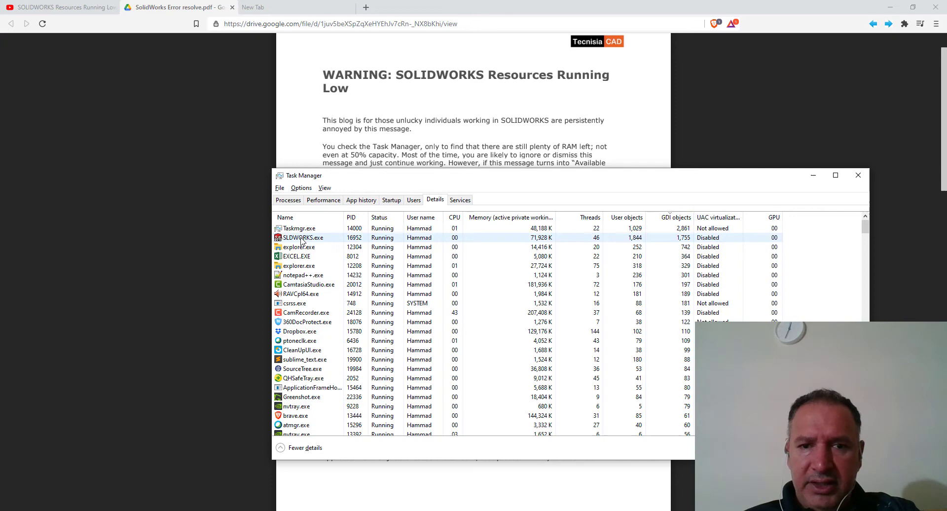
{"action": "left_click", "coordinate": [427, 239]}
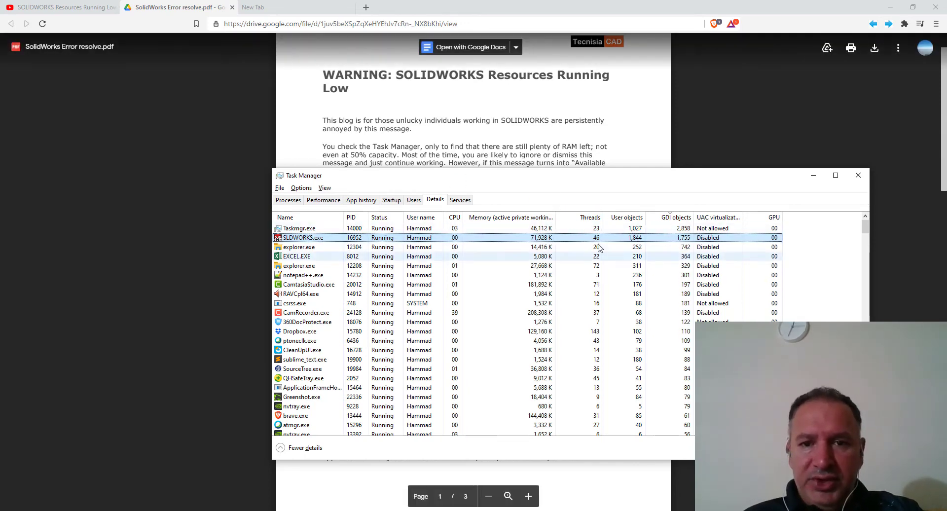
- Read the PDF's GDI Objects Limit section, Task Manager monitoring steps, and Suggested Solution for editing the Windows Registry
{"action": "left_click", "coordinate": [301, 138]}
{"action": "scroll", "coordinate": [582, 420], "scroll_direction": "down", "scroll_amount": 7}
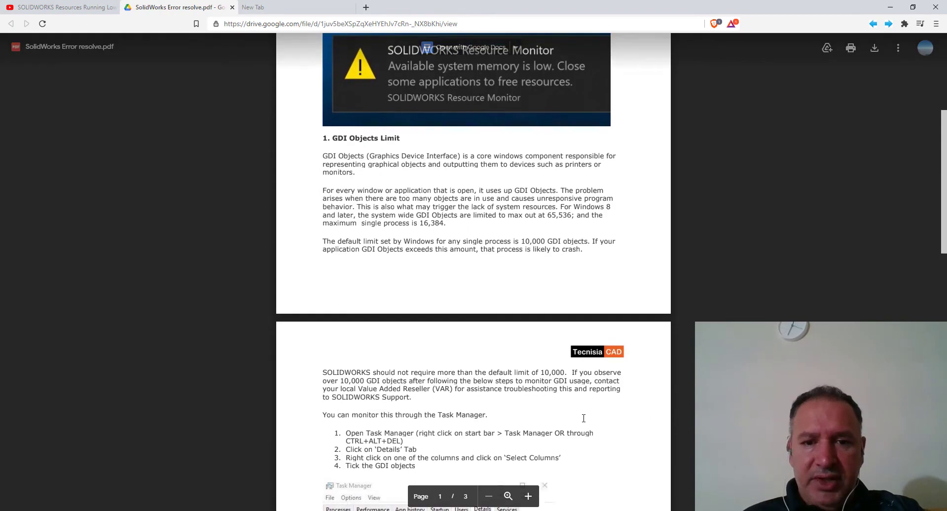
{"action": "scroll", "coordinate": [526, 325], "scroll_direction": "down", "scroll_amount": 2}
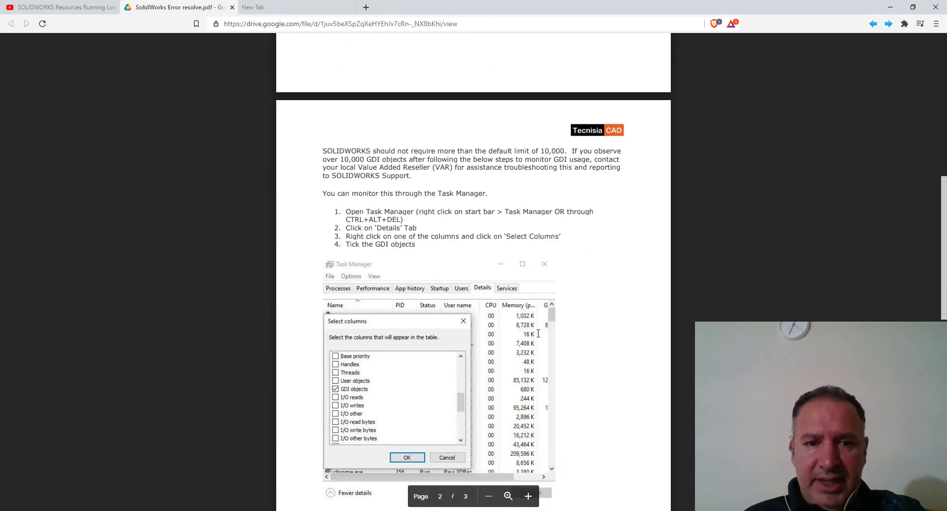
{"action": "scroll", "coordinate": [542, 319], "scroll_direction": "down", "scroll_amount": 4}
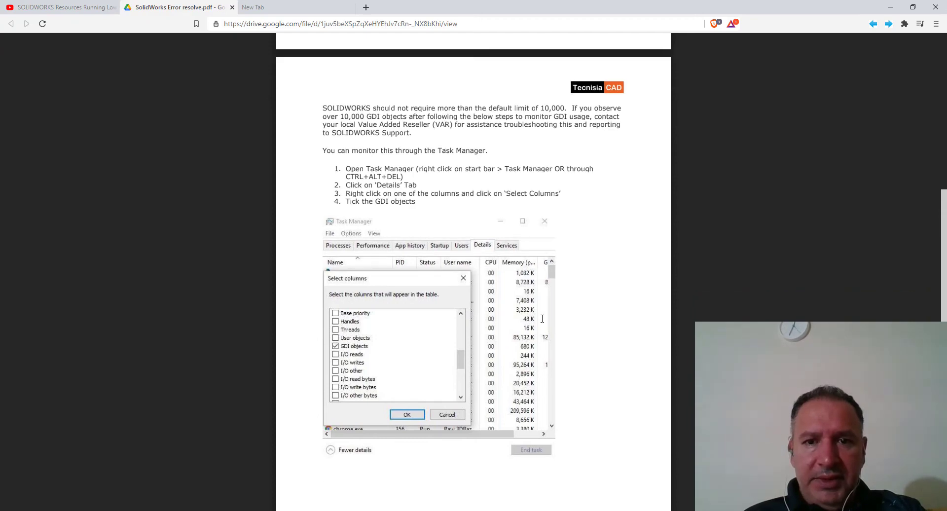
{"action": "scroll", "coordinate": [542, 319], "scroll_direction": "down", "scroll_amount": 8}
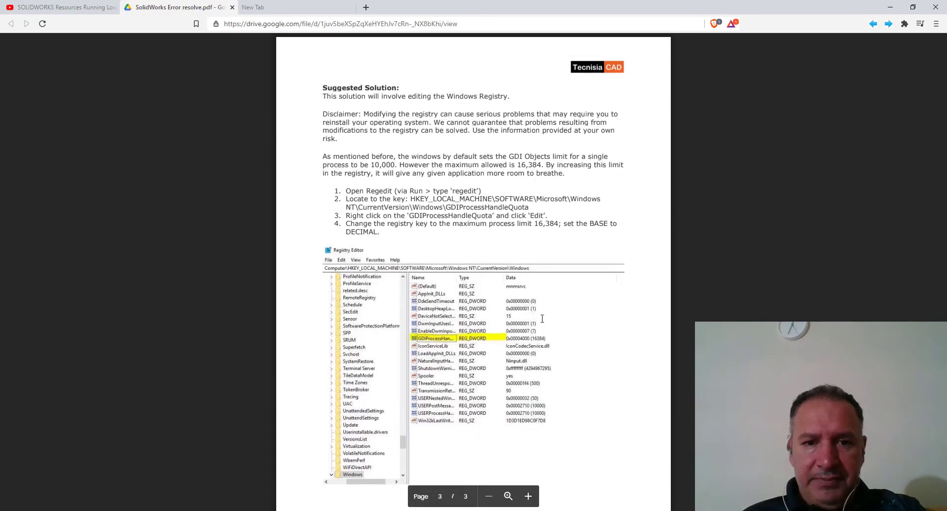
{"action": "scroll", "coordinate": [543, 318], "scroll_direction": "up", "scroll_amount": 10}
{"action": "scroll", "coordinate": [543, 318], "scroll_direction": "down", "scroll_amount": 5}
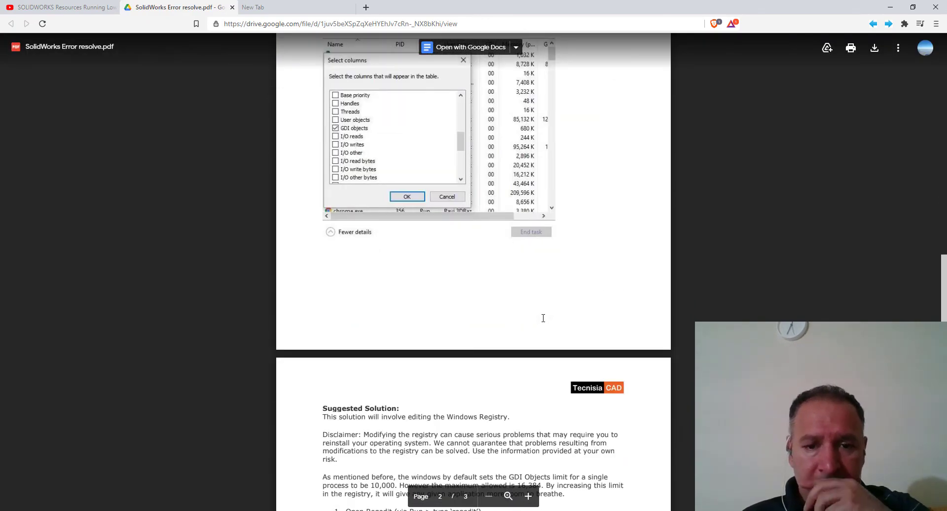
{"action": "scroll", "coordinate": [543, 318], "scroll_direction": "down", "scroll_amount": 8}
{"action": "scroll", "coordinate": [533, 311], "scroll_direction": "up", "scroll_amount": 4}
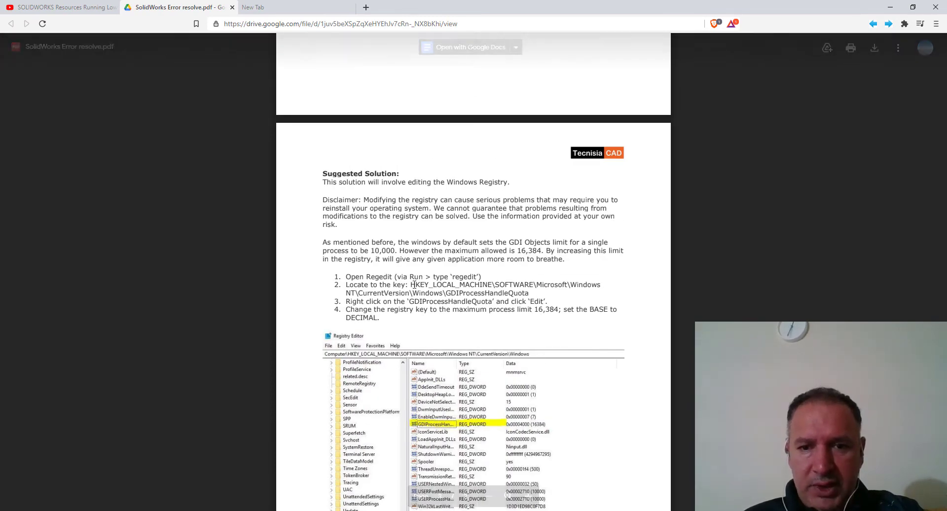
- Copy the full registry path ending in GDIProcessHandleQuota from step 2 of the PDF's suggested solution
{"action": "left_click_drag", "start_coordinate": [411, 285], "coordinate": [504, 286]}
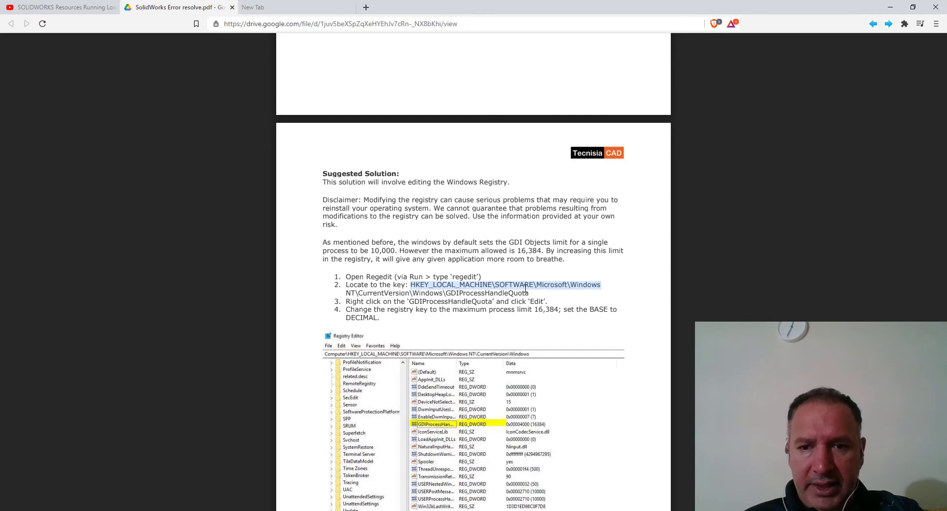
{"action": "left_click", "coordinate": [513, 295]}
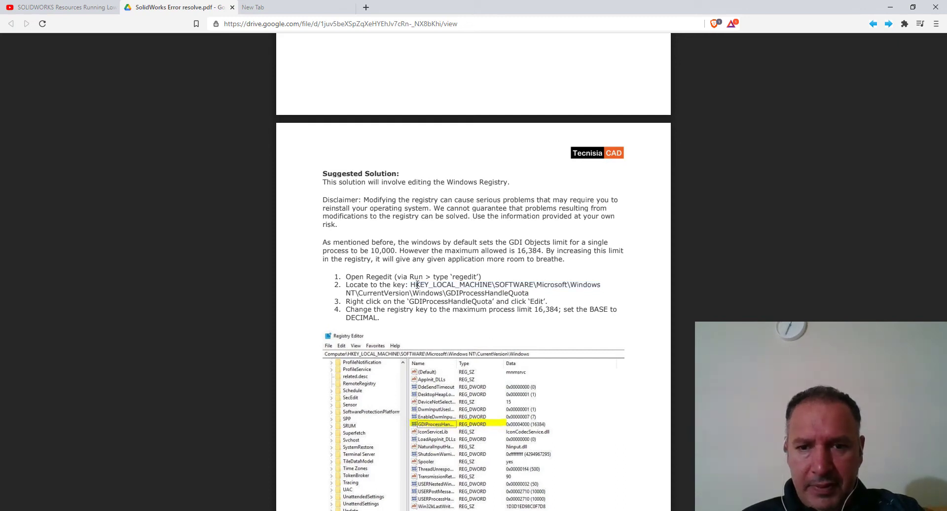
{"action": "left_click_drag", "start_coordinate": [413, 285], "coordinate": [485, 293]}
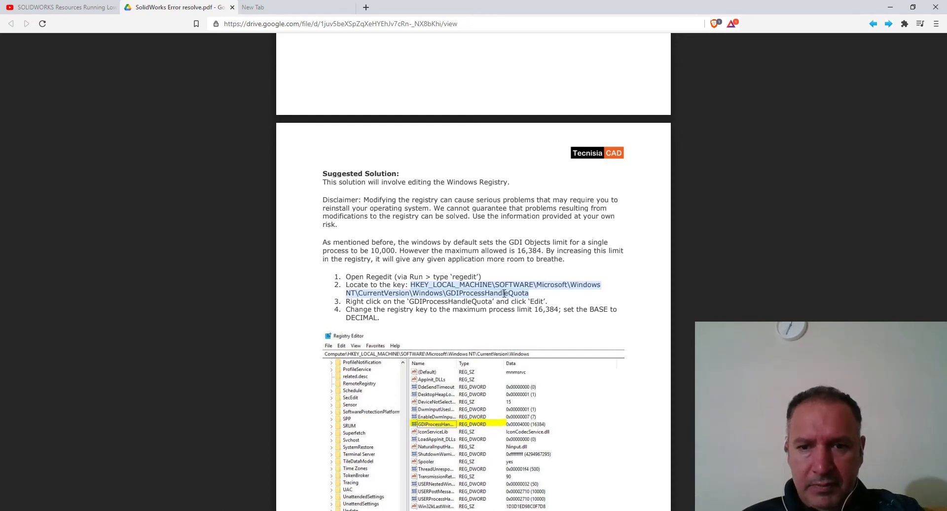
{"action": "right_click", "coordinate": [504, 293]}
{"action": "left_click", "coordinate": [518, 307]}
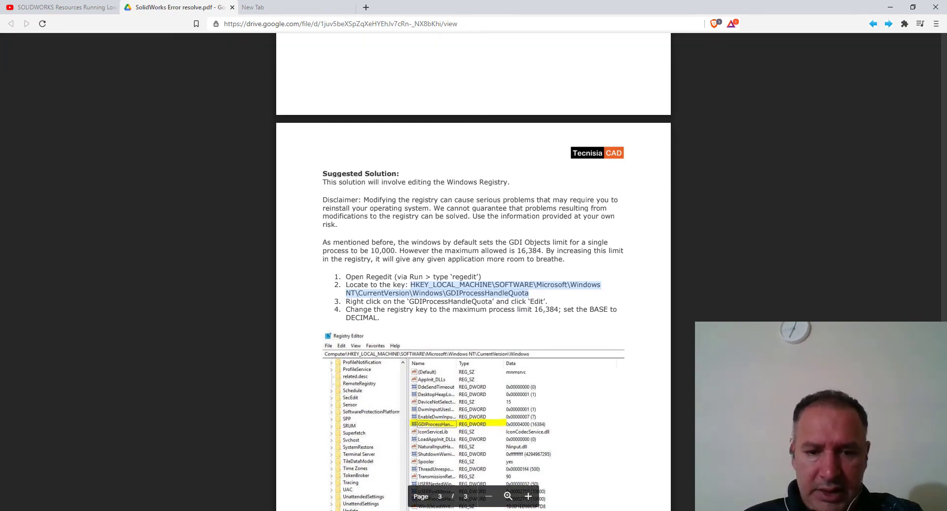
- Switch to the Notepad note and replace its old registry path with the copied one, keeping the maximum GDI line
{"action": "key", "text": "alt+Tab"}
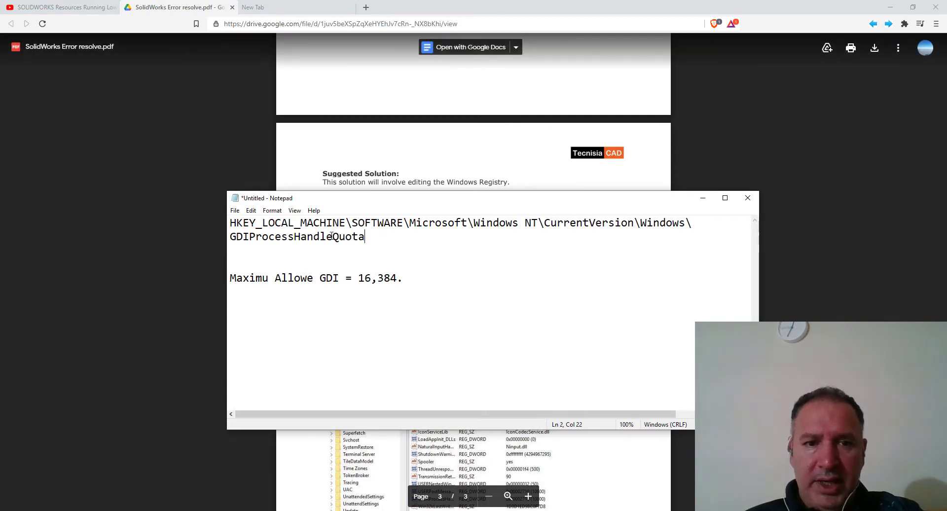
{"action": "key", "text": "ctrl+shift+Home"}
{"action": "key", "text": "Delete"}
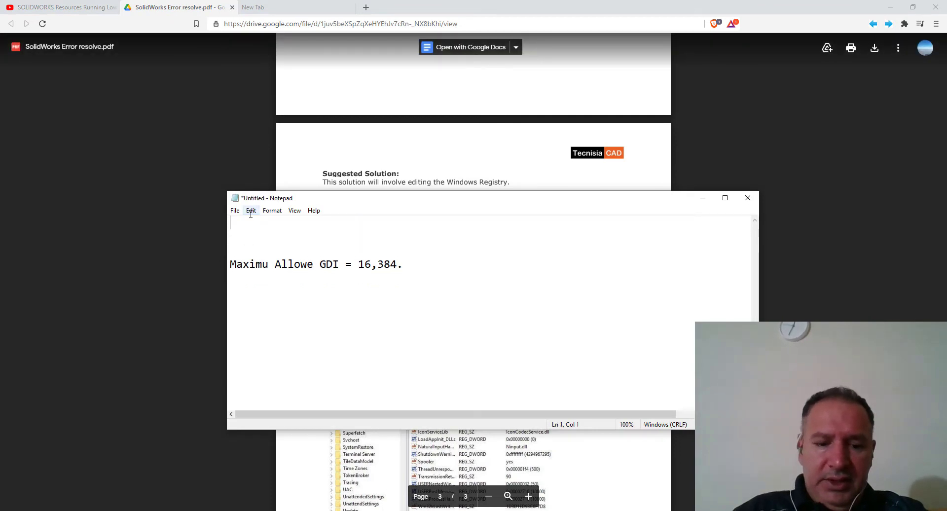
{"action": "key", "text": "ctrl+v"}
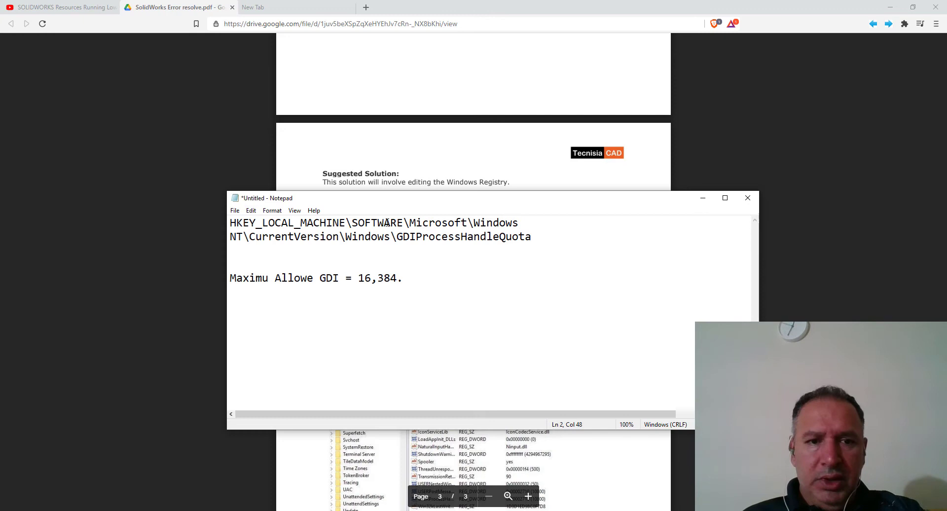
- Join the broken registry path into one line ending in Windows\ and put GDIProcessHandleQuota on its own line, separated by a blank line
{"action": "left_click", "coordinate": [236, 236]}
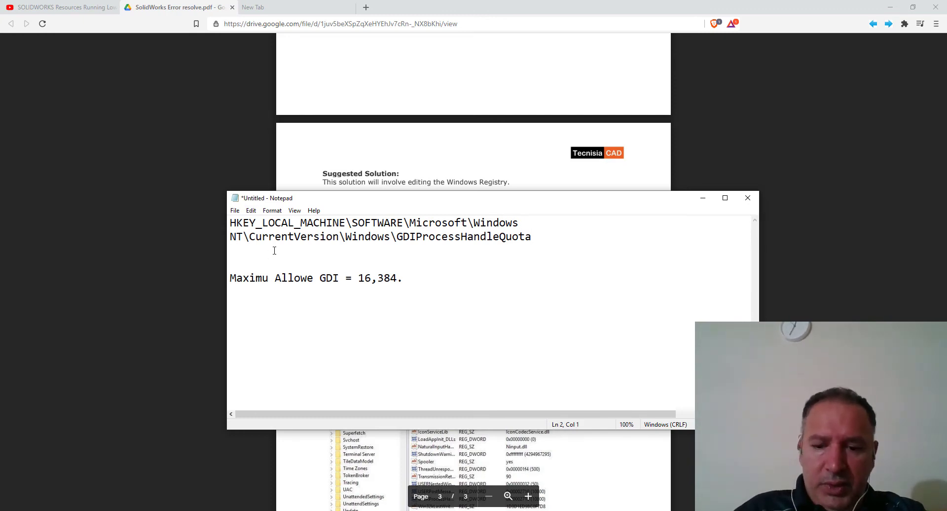
{"action": "key", "text": "BackSpace"}
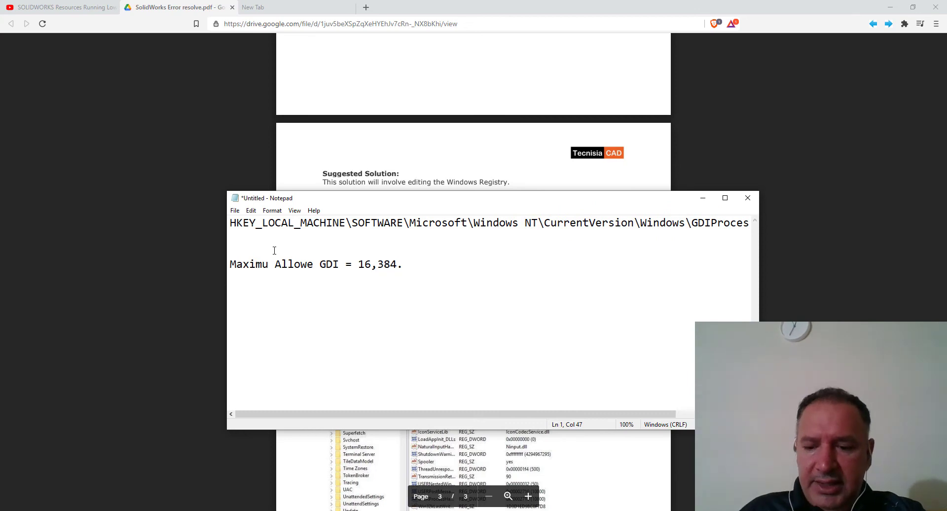
{"action": "key", "text": "End"}
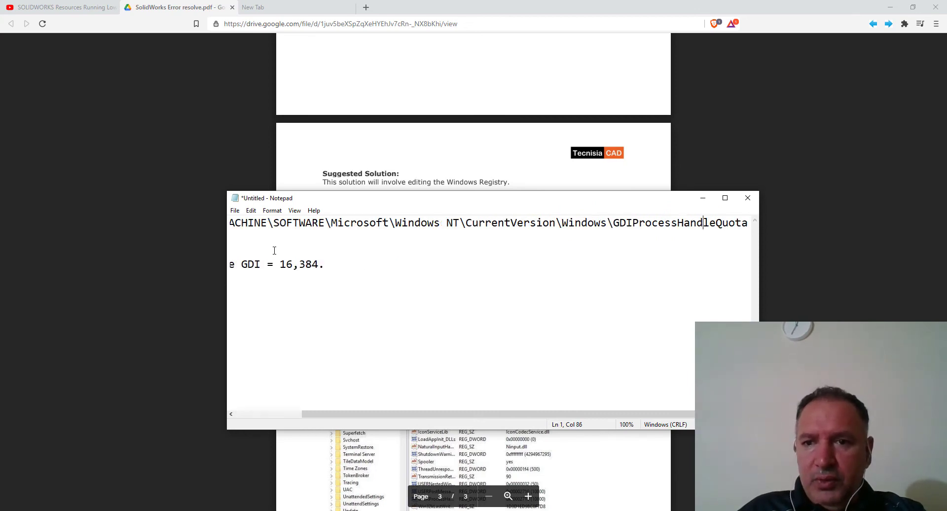
{"action": "key", "text": "Down"}
{"action": "key", "text": "Down"}
{"action": "key", "text": "Down"}
{"action": "key", "text": "Right"}
{"action": "key", "text": "Right"}
{"action": "key", "text": "Right"}
{"action": "key", "text": "Right"}
{"action": "key", "text": "Right"}
{"action": "key", "text": "Right"}
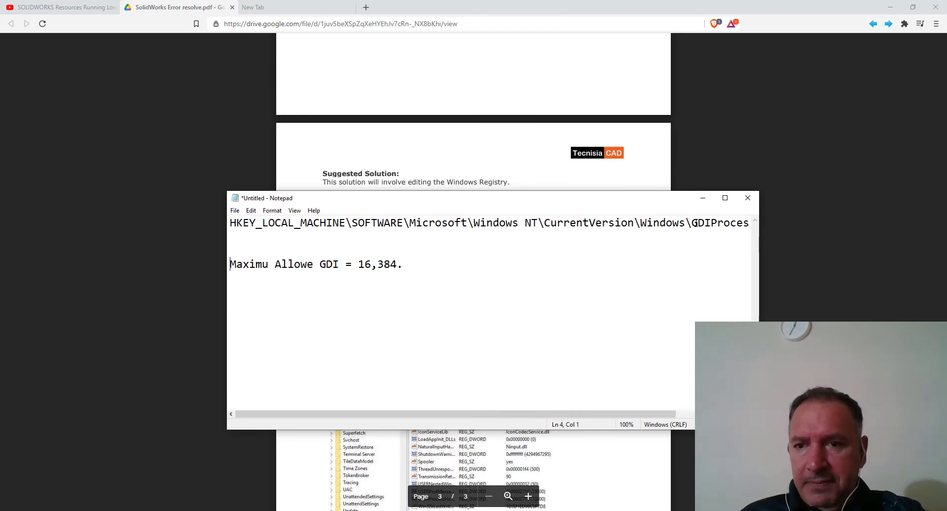
{"action": "key", "text": "Return"}
{"action": "key", "text": "Return"}
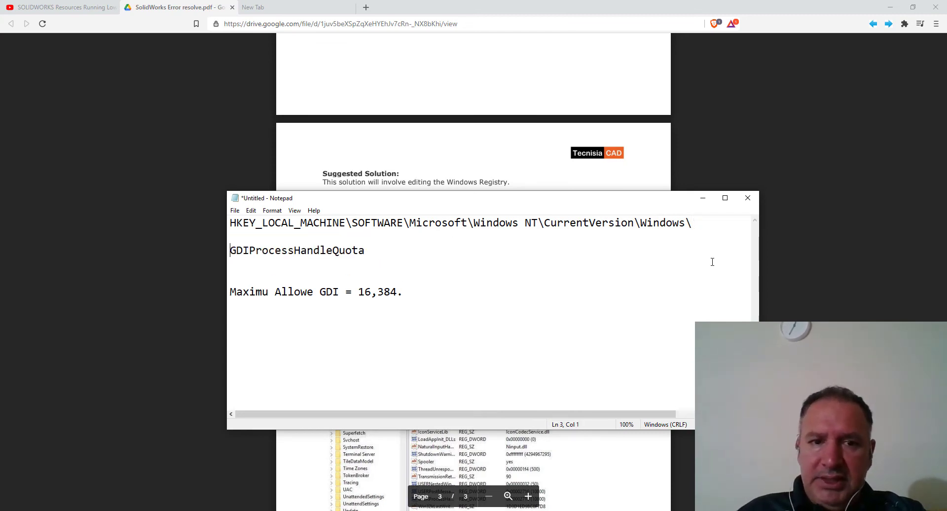
- Copy only the HKEY_LOCAL_MACHINE\SOFTWARE\Microsoft\Windows NT\CurrentVersion\Windows\ line from the note
{"action": "left_click_drag", "start_coordinate": [700, 221], "coordinate": [226, 224]}
{"action": "right_click", "coordinate": [324, 225]}
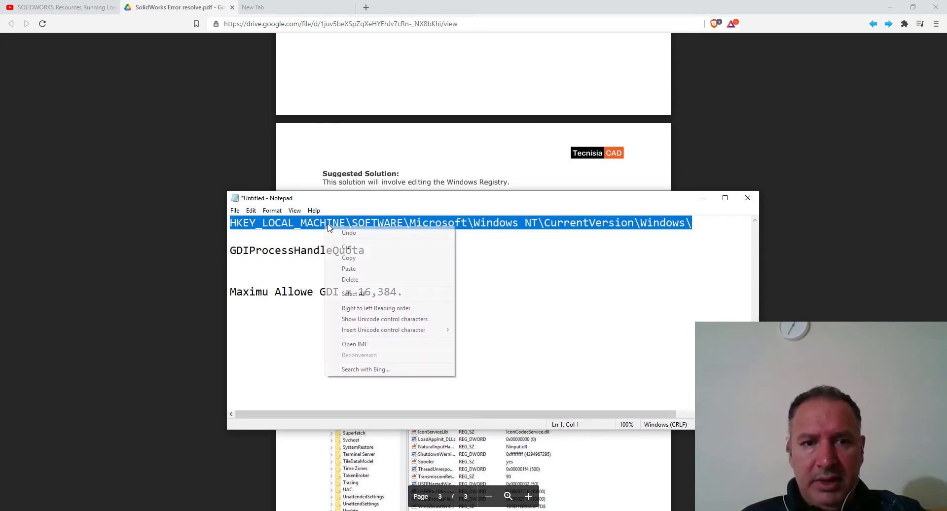
{"action": "left_click", "coordinate": [368, 260]}
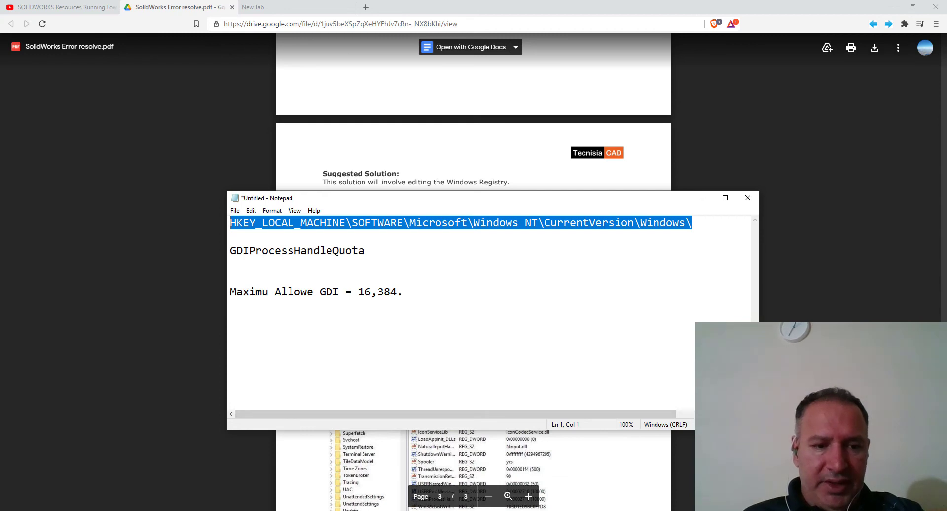
- Search Windows for "reg", launch Registry Editor and allow it to open
{"action": "key", "text": "super"}
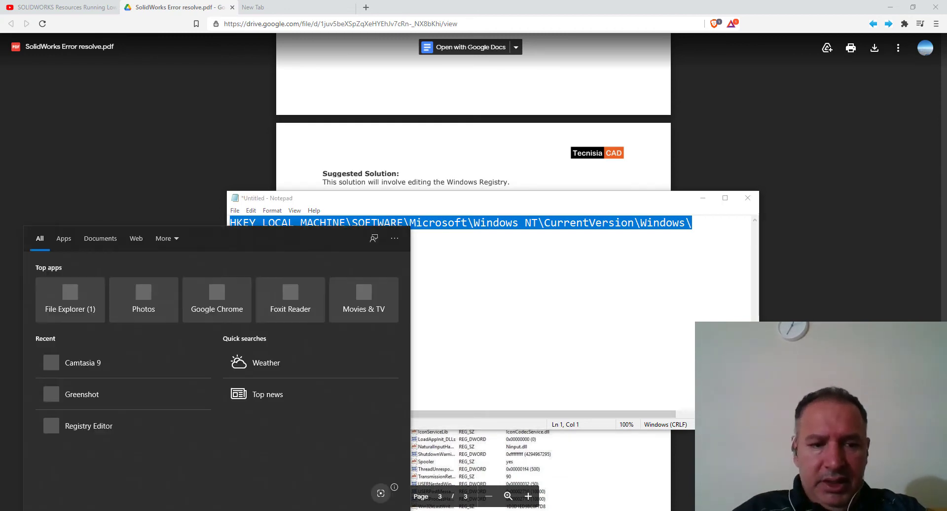
{"action": "type", "text": "reg"}
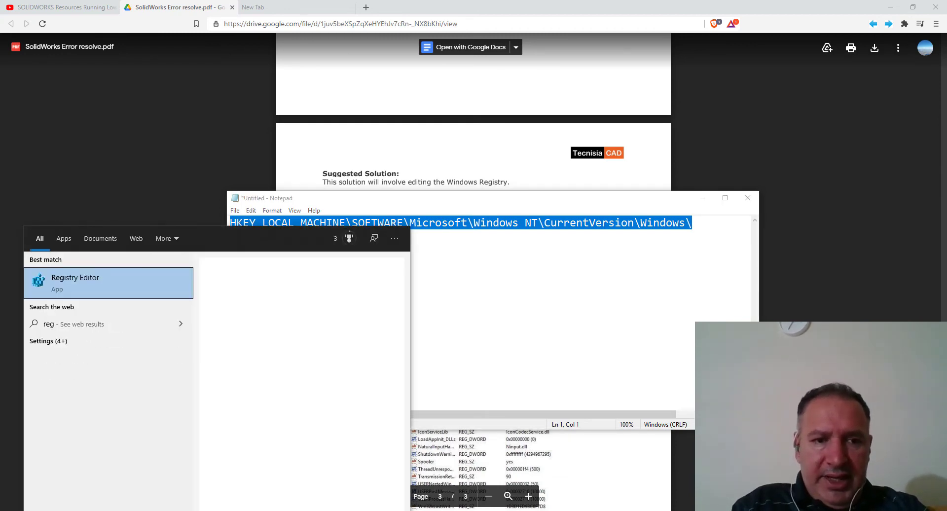
{"action": "key", "text": "Return"}
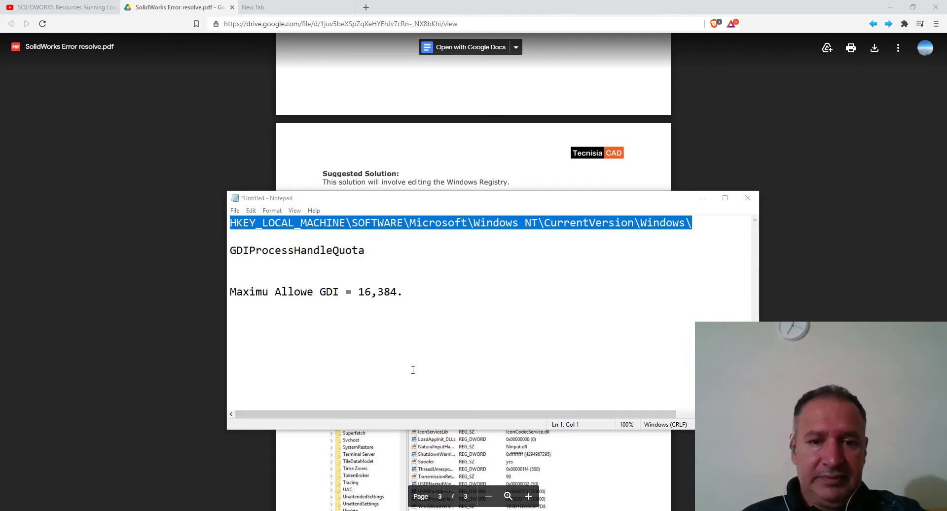
{"action": "left_click", "coordinate": [467, 331]}
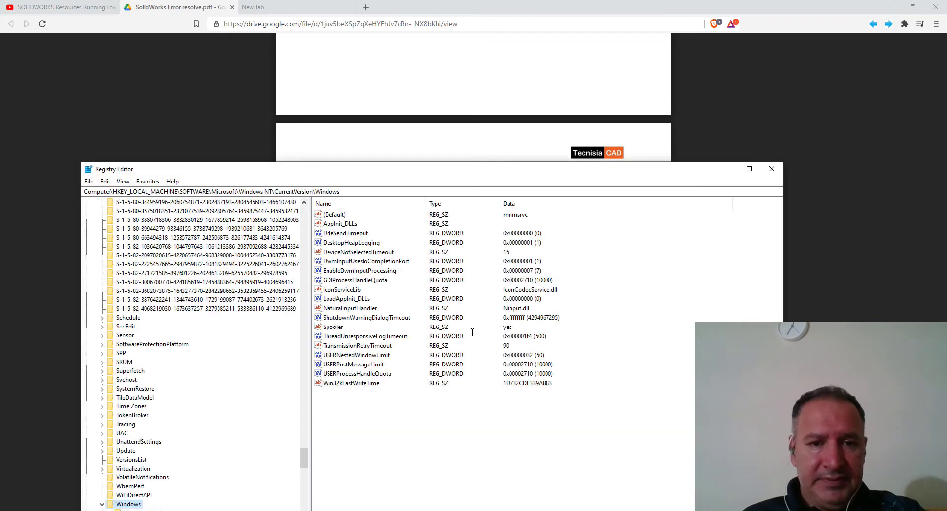
- Move the Registry Editor window higher, return to the root of the key tree and collapse the HKEY_LOCAL_MACHINE branch
{"action": "left_click", "coordinate": [381, 192]}
{"action": "left_click_drag", "start_coordinate": [340, 192], "coordinate": [84, 191]}
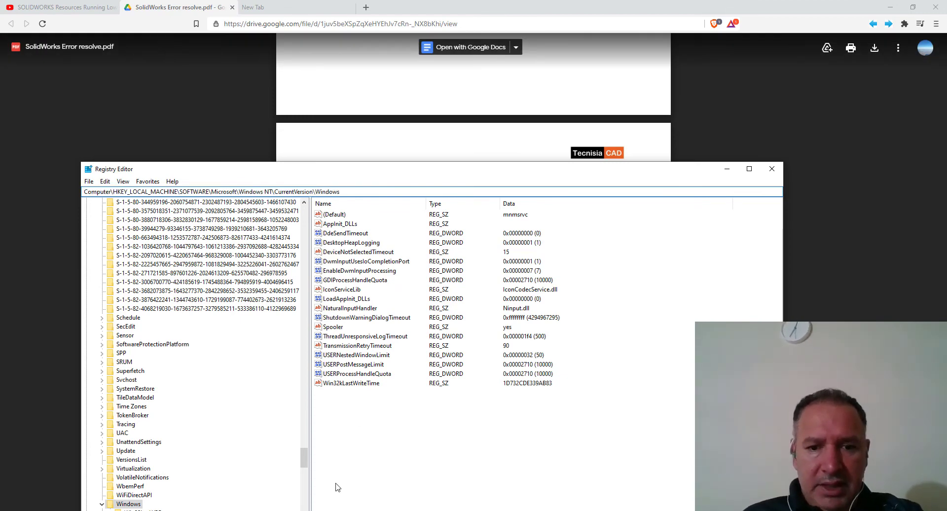
{"action": "left_click_drag", "start_coordinate": [303, 457], "coordinate": [301, 206]}
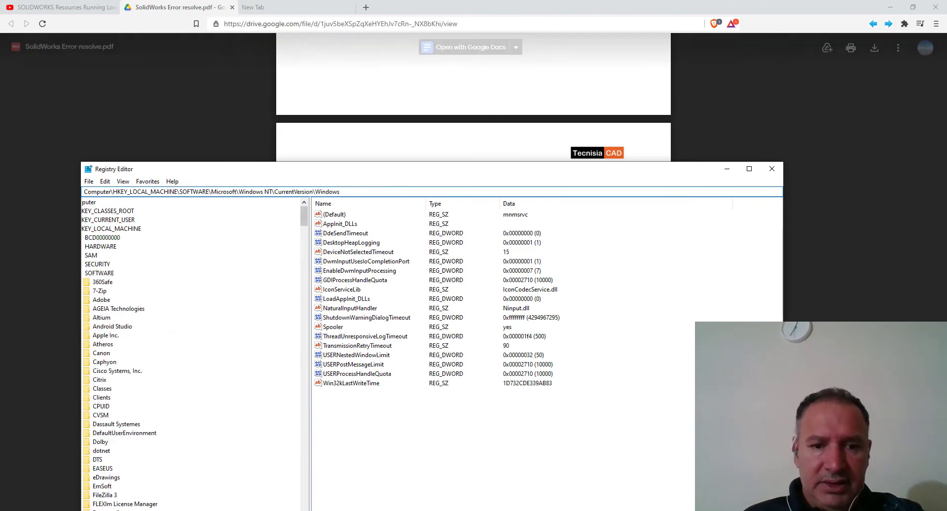
{"action": "left_click_drag", "start_coordinate": [384, 166], "coordinate": [398, 91]}
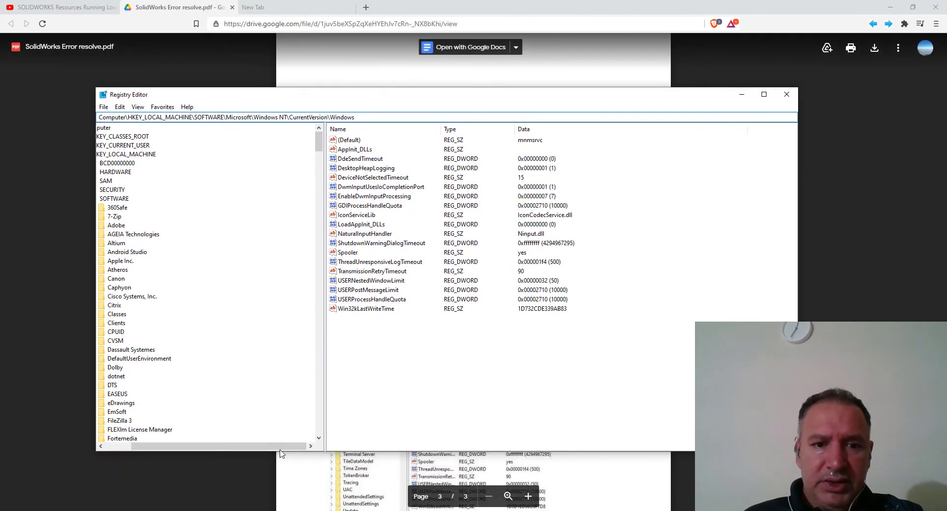
{"action": "left_click_drag", "start_coordinate": [266, 447], "coordinate": [164, 445]}
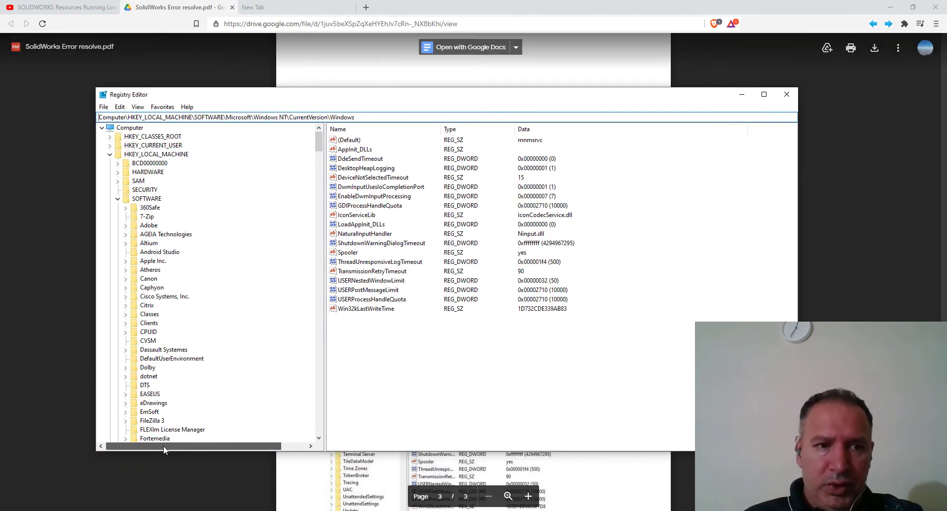
{"action": "left_click", "coordinate": [151, 140]}
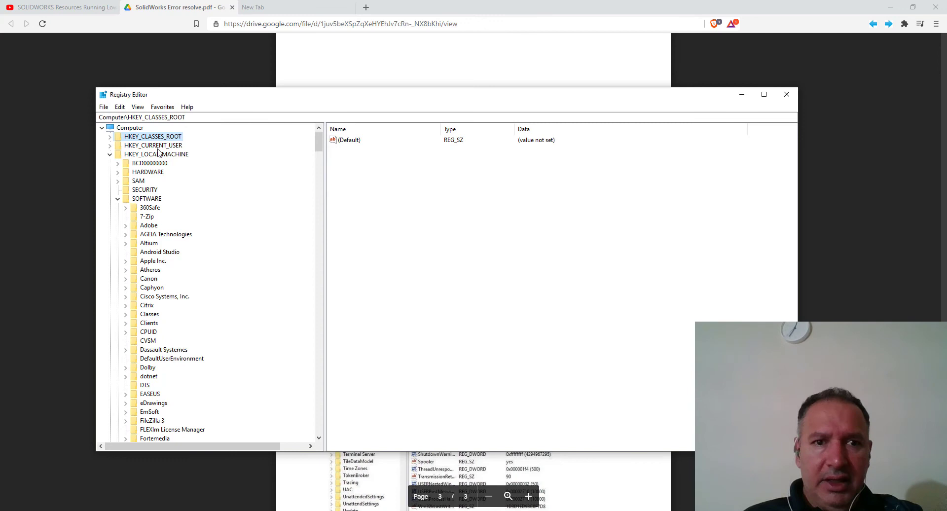
{"action": "double_click", "coordinate": [157, 153]}
- Go to the copied path HKEY_LOCAL_MACHINE\SOFTWARE\Microsoft\Windows NT\CurrentVersion\Windows\ in Registry Editor
{"action": "double_click", "coordinate": [215, 116]}
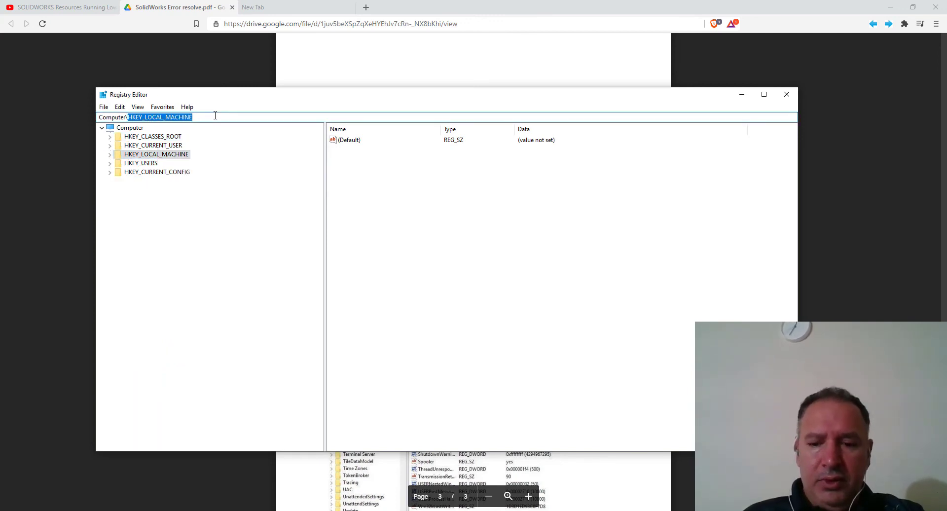
{"action": "key", "text": "BackSpace"}
{"action": "key", "text": "ctrl+v"}
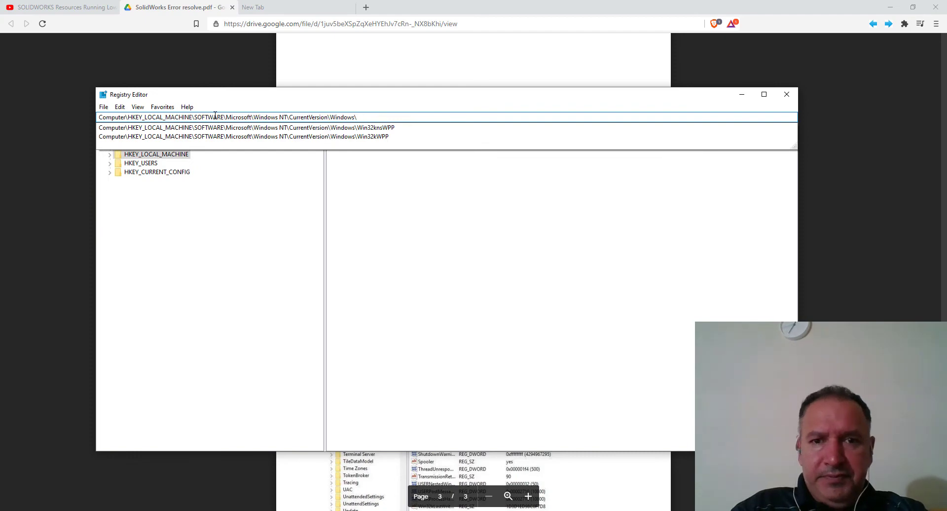
{"action": "key", "text": "Return"}
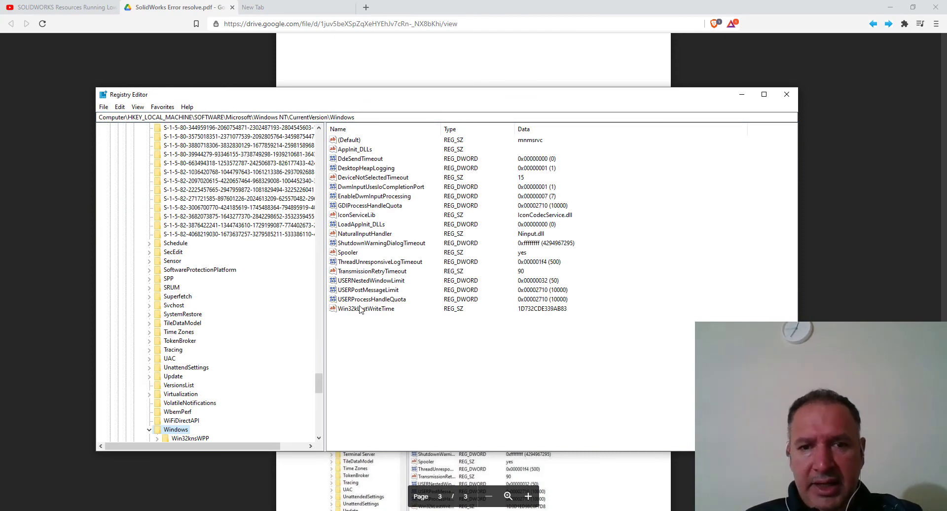
- Open the GDIProcessHandleQuota value for editing and switch its base to Decimal
{"action": "left_click", "coordinate": [380, 207]}
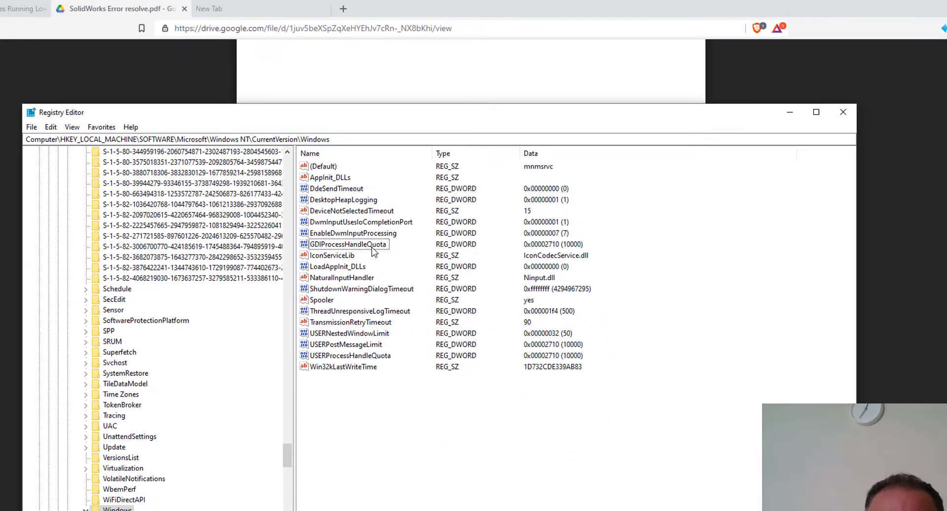
{"action": "double_click", "coordinate": [302, 323]}
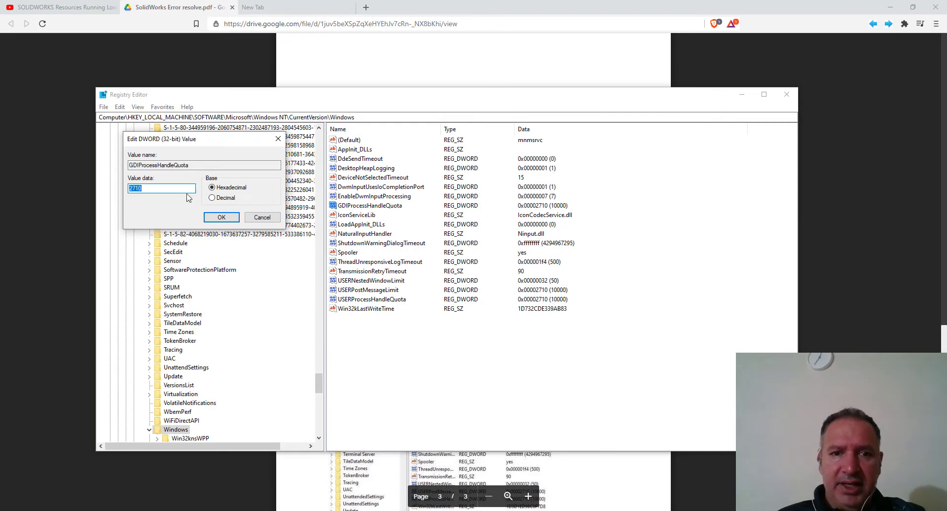
{"action": "left_click", "coordinate": [230, 198]}
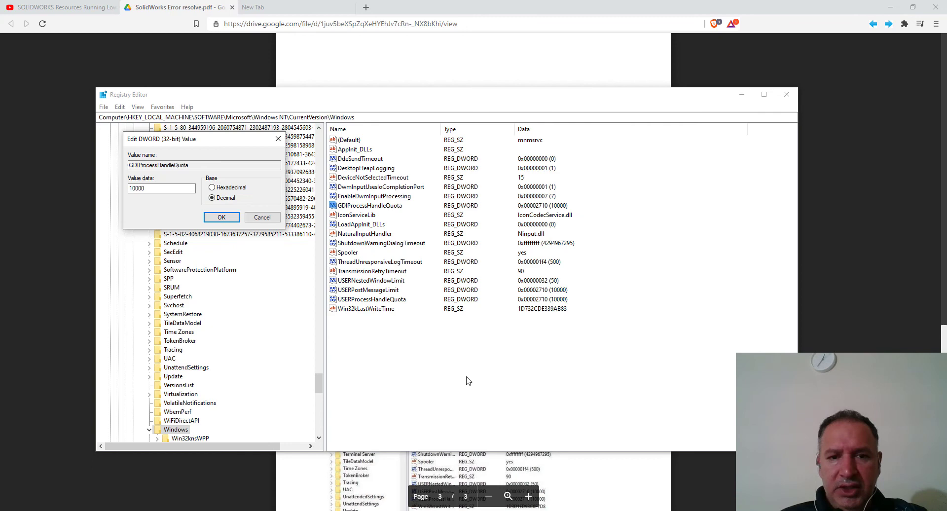
- Switch to the Notepad note and copy the maximum GDI value 16,384 without the trailing period
{"action": "key", "text": "alt+Tab"}
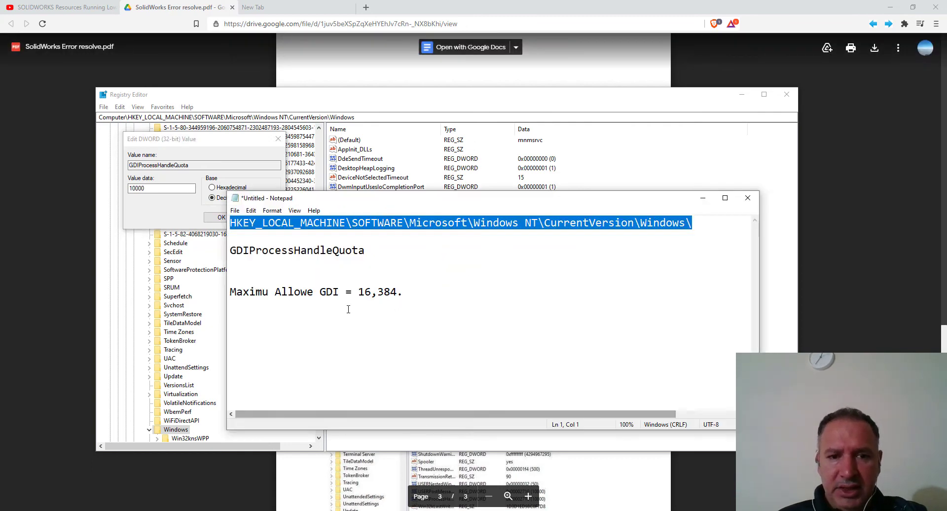
{"action": "left_click_drag", "start_coordinate": [400, 291], "coordinate": [358, 291]}
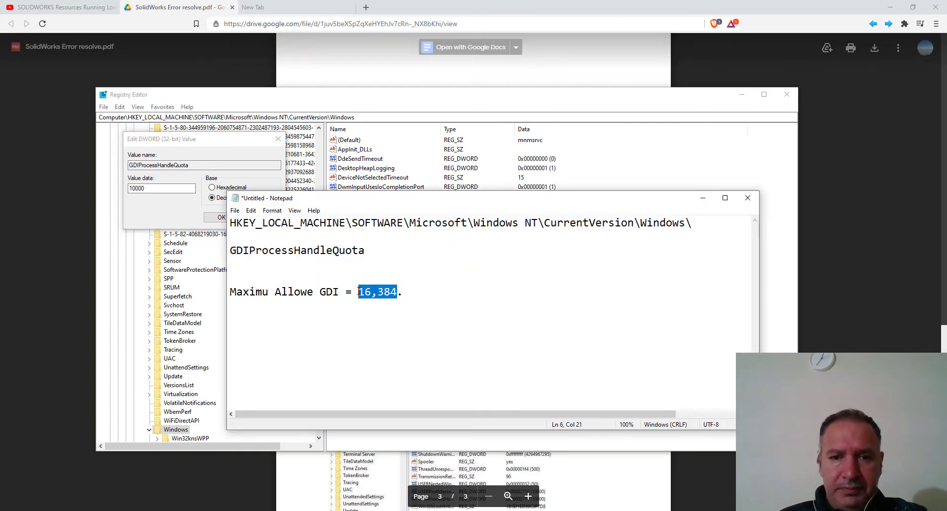
{"action": "right_click", "coordinate": [383, 291]}
{"action": "left_click", "coordinate": [406, 322]}
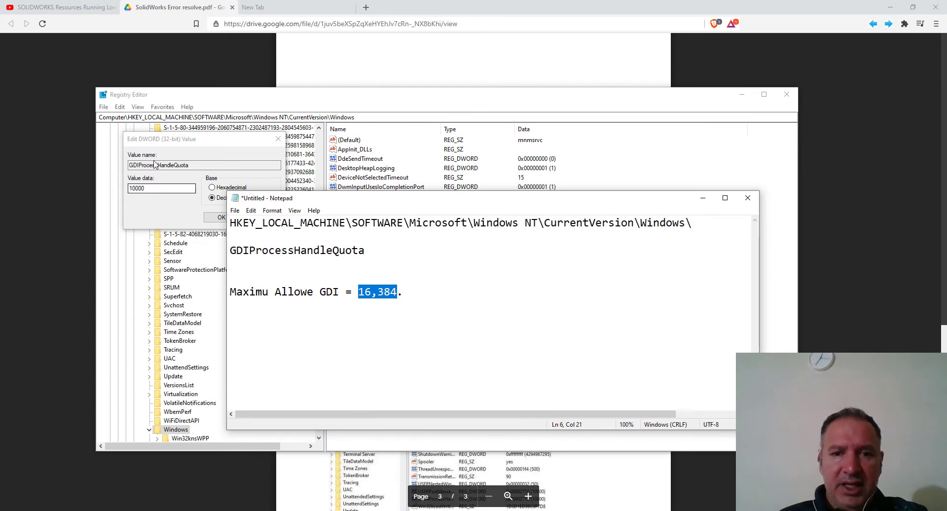
- Replace the value data of GDIProcessHandleQuota with 16384 and apply the change
{"action": "left_click", "coordinate": [160, 188]}
{"action": "double_click", "coordinate": [161, 188]}
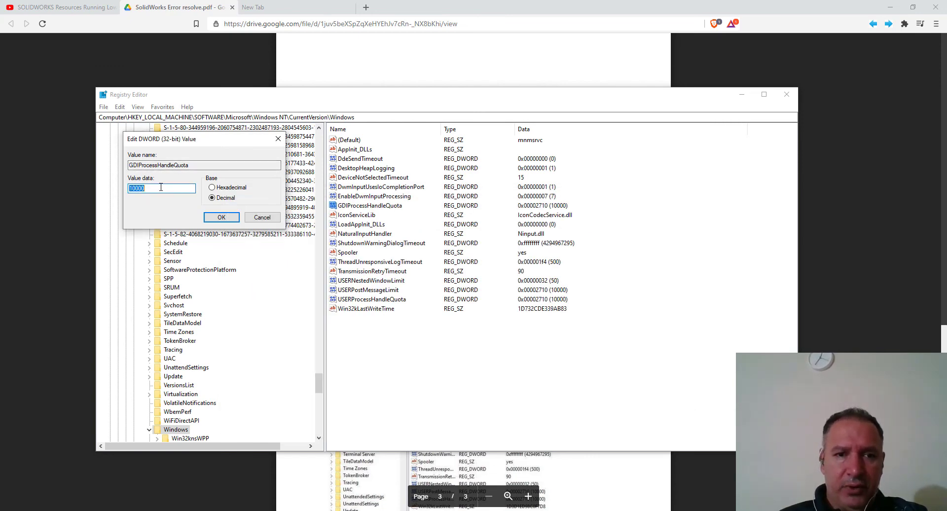
{"action": "key", "text": "ctrl+v"}
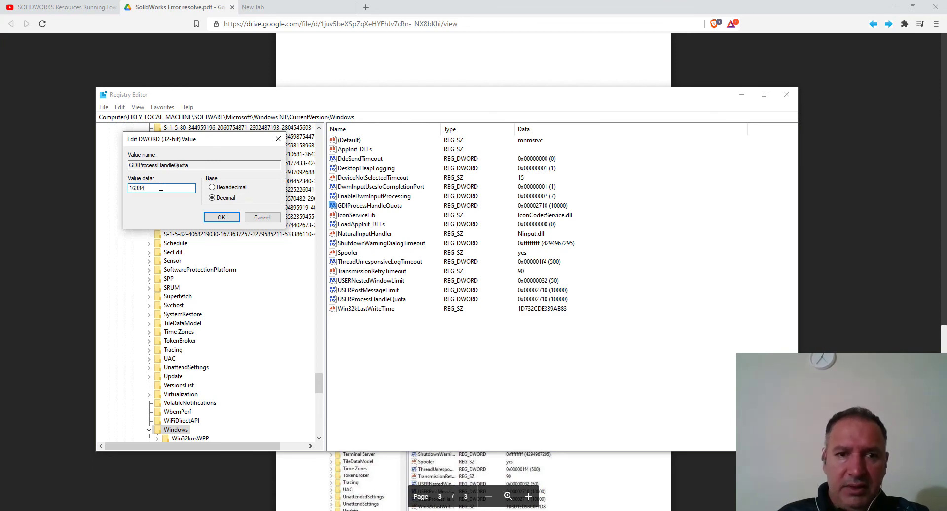
{"action": "left_click", "coordinate": [222, 218]}
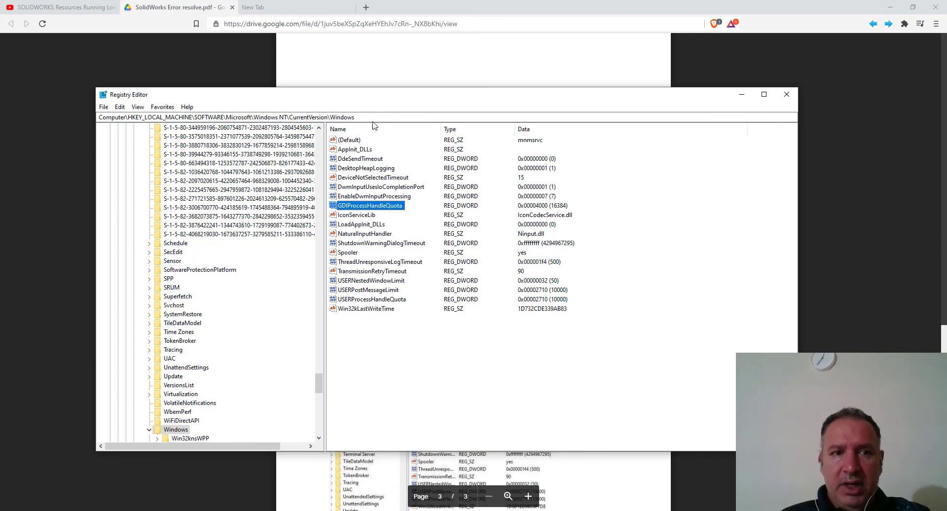
- Close Registry Editor and return to the Suggested Solution page of the help PDF to review its instructions
{"action": "left_click", "coordinate": [787, 94]}
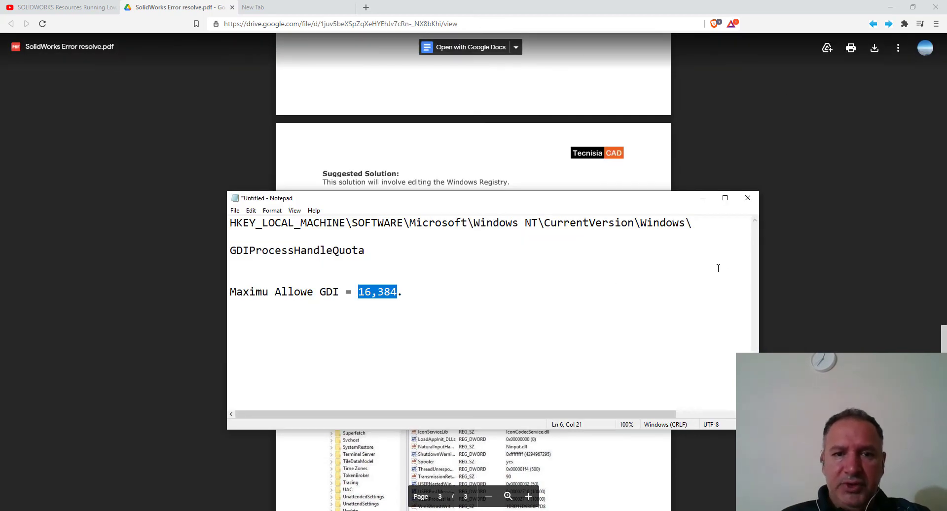
{"action": "left_click", "coordinate": [795, 350]}
{"action": "scroll", "coordinate": [586, 342], "scroll_direction": "down", "scroll_amount": 3}
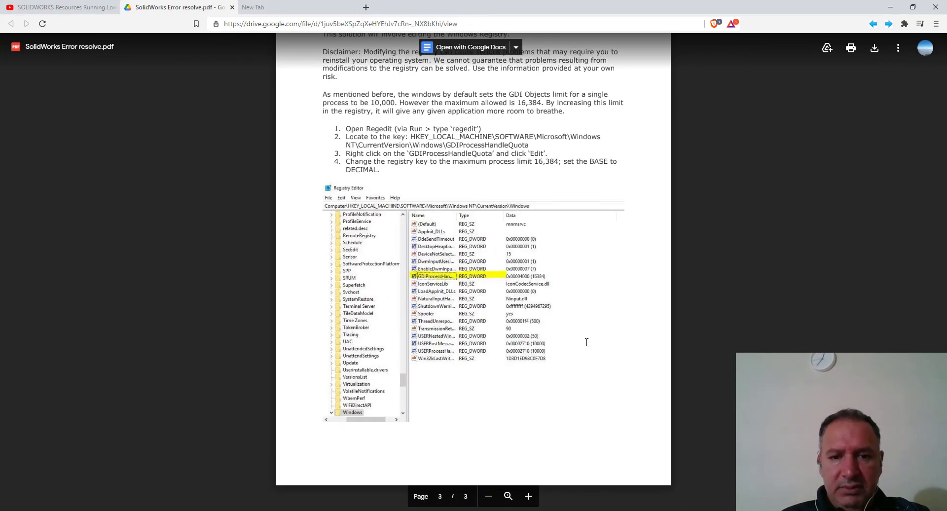
{"action": "scroll", "coordinate": [612, 296], "scroll_direction": "up", "scroll_amount": 4}
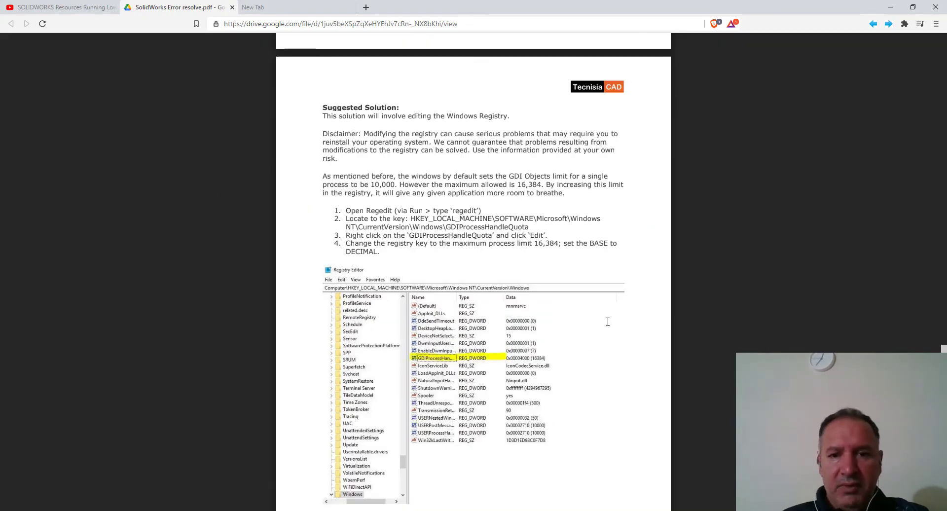